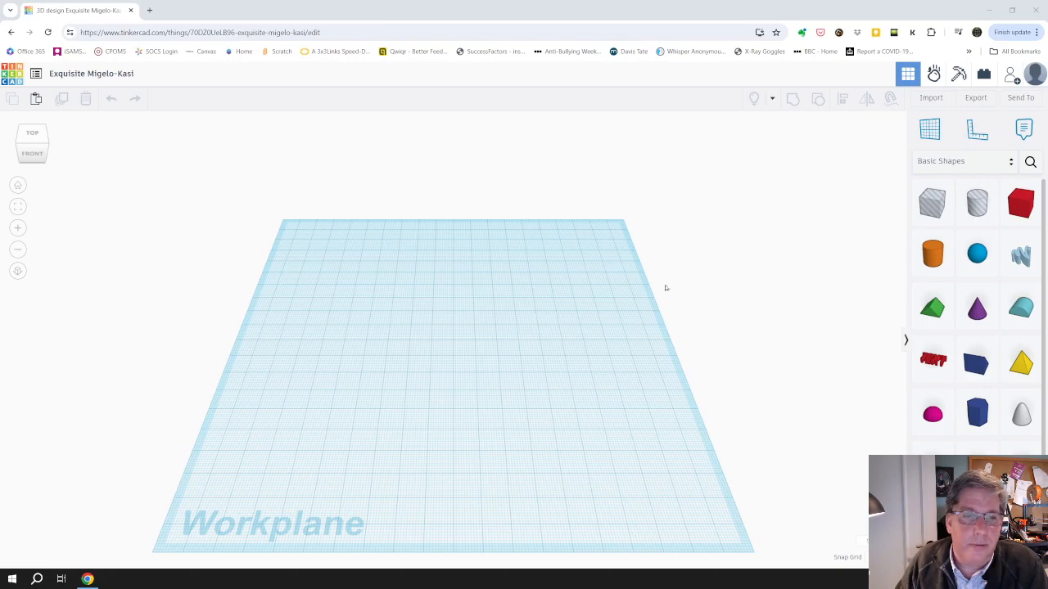
Add a solid box toward the back of the workplane and stretch it into a wall about 160 mm long, 8 mm thick and 96 mm high
left_click(1021, 203)
left_click(392, 320)
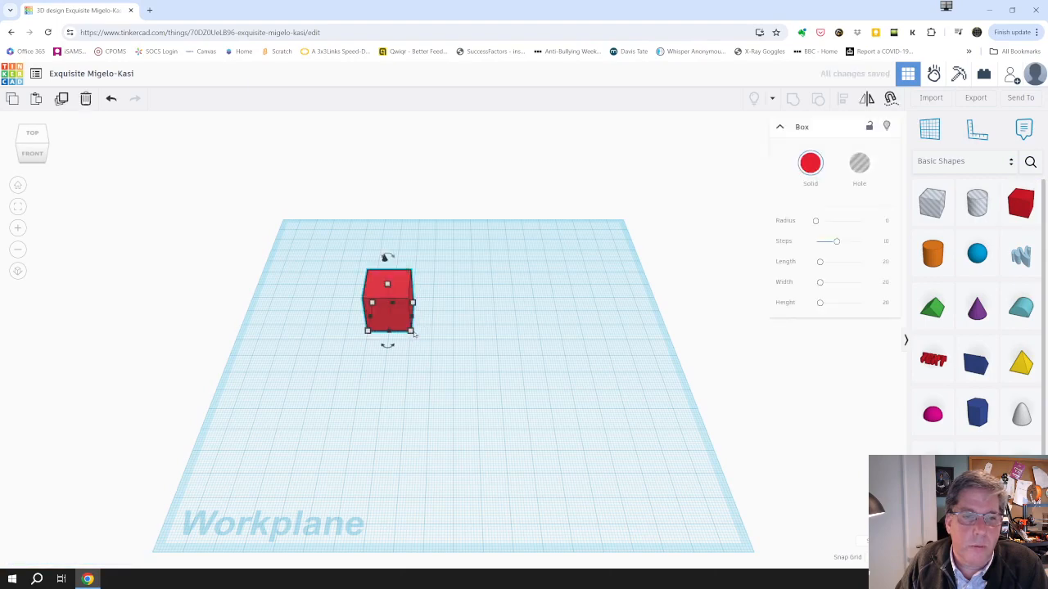
left_click_drag(412, 332, 627, 316)
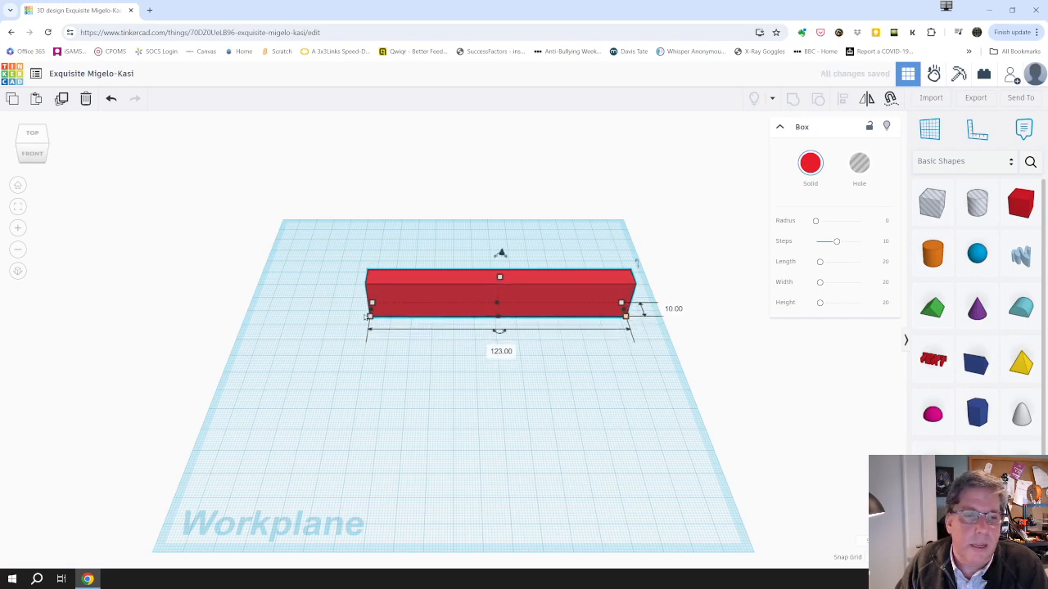
left_click_drag(370, 316, 294, 314)
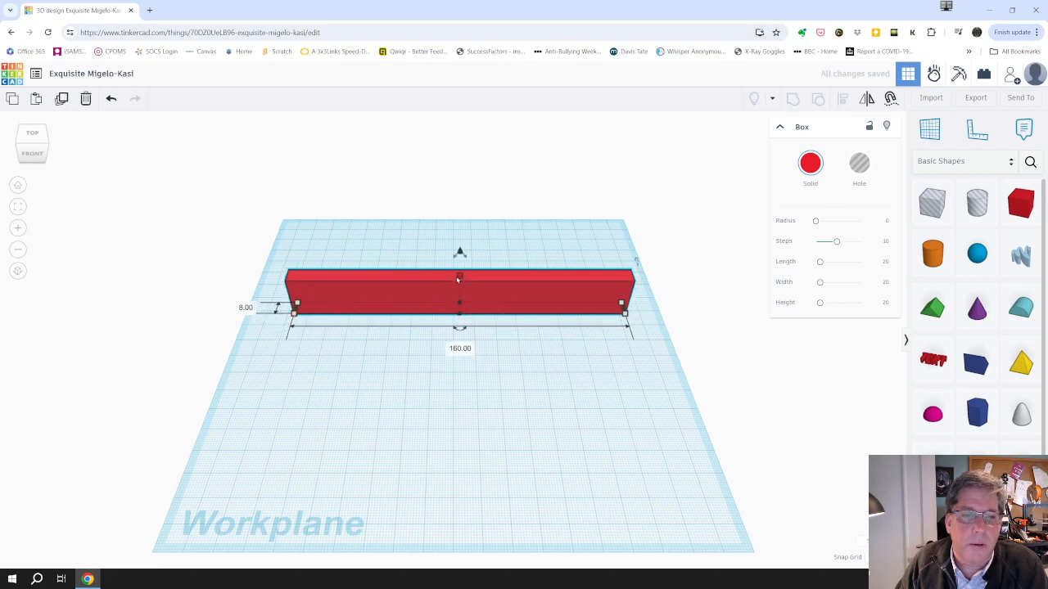
left_click_drag(459, 276, 419, 111)
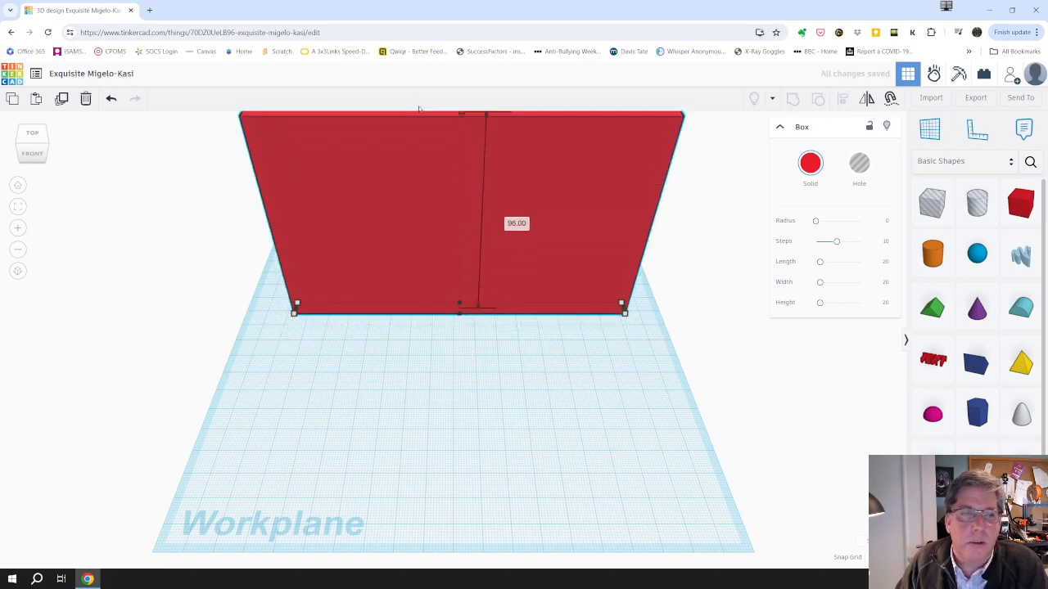
Add a second box in front of the wall's left end, shrink its base to about 18 by 16 mm and make it taller
right_click_drag(197, 243, 220, 228)
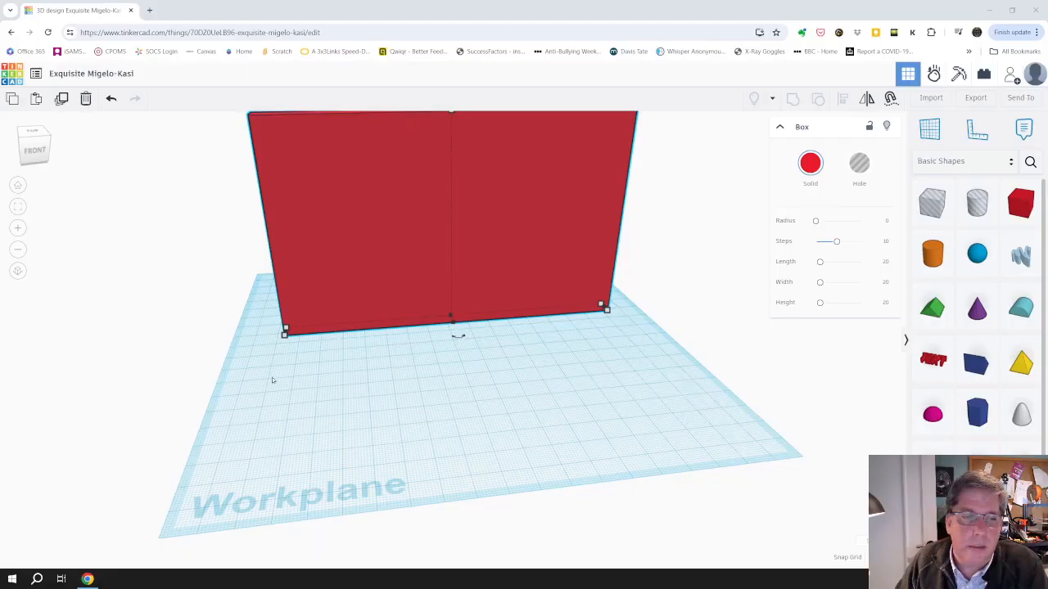
left_click_drag(1020, 203, 323, 367)
right_click_drag(323, 366, 407, 426)
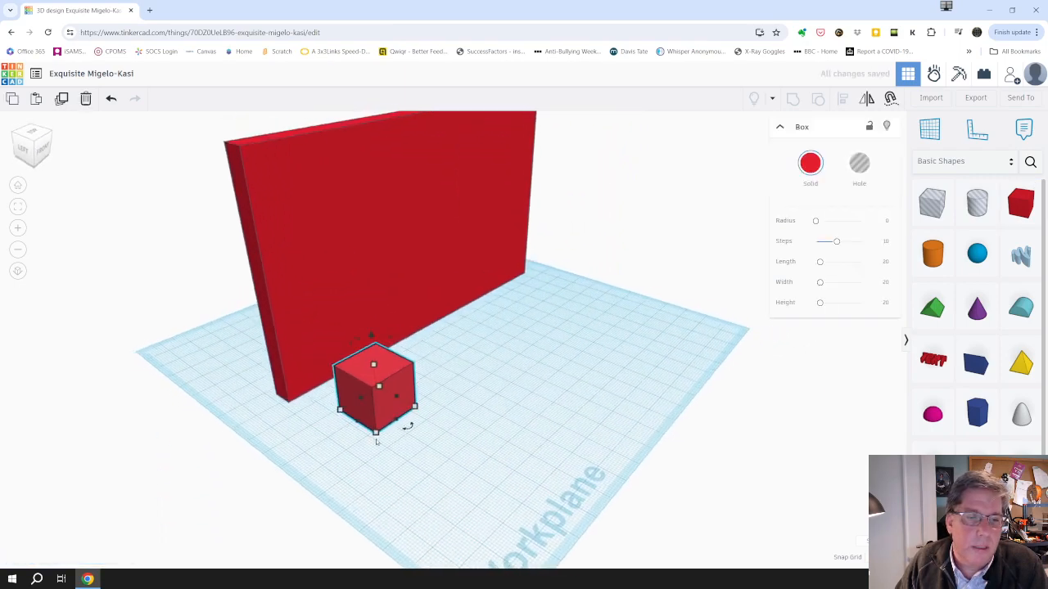
mouse_move(375, 435)
mouse_move(375, 435)
left_mouse_down()
mouse_move(386, 417)
mouse_move(380, 425)
left_mouse_up()
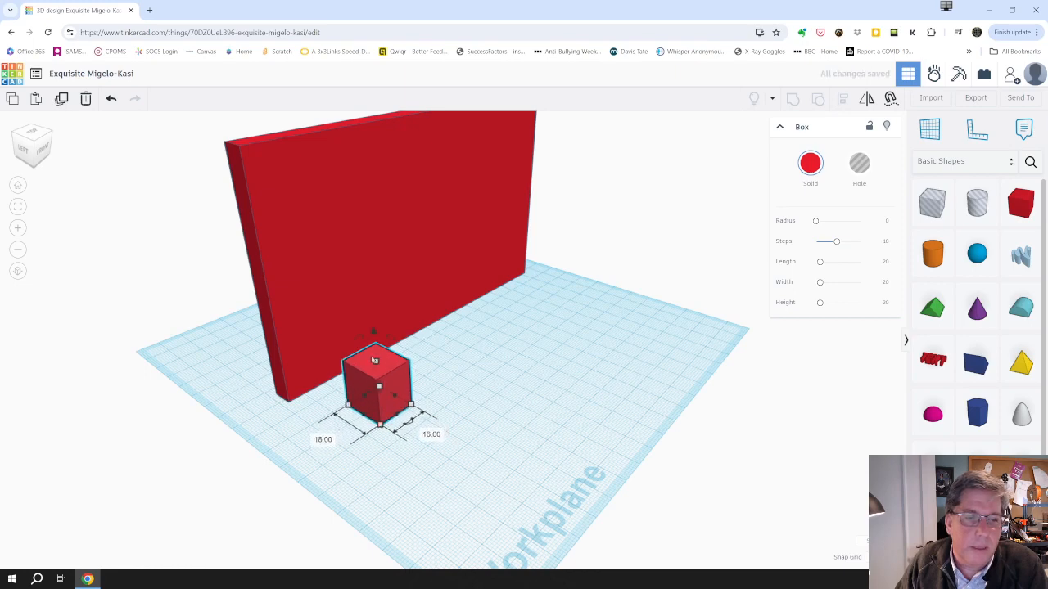
left_click_drag(375, 361, 373, 343)
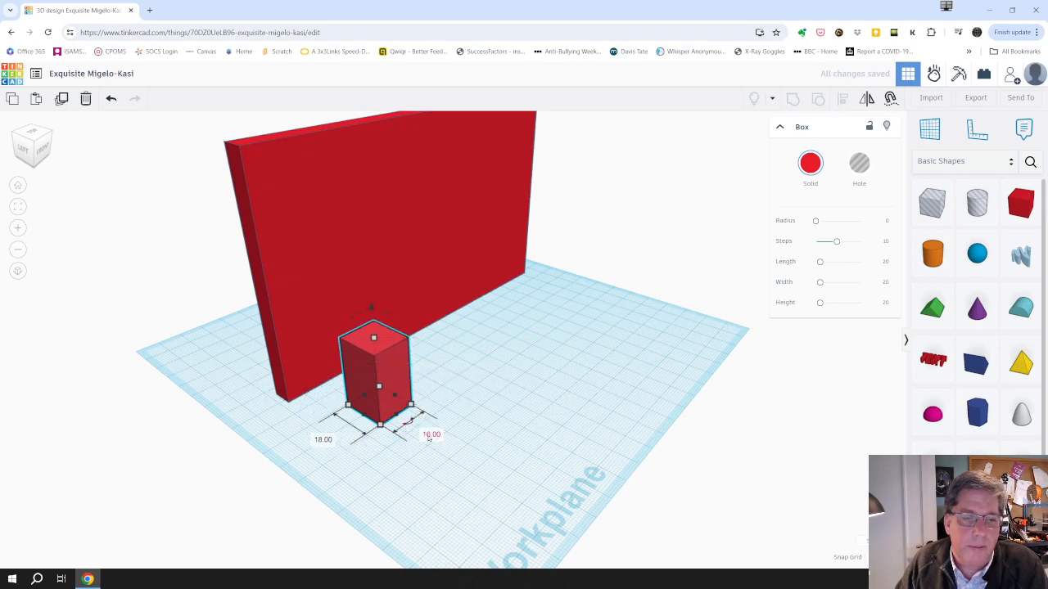
Set the small box's 16 mm side to 15 mm
left_click(428, 435)
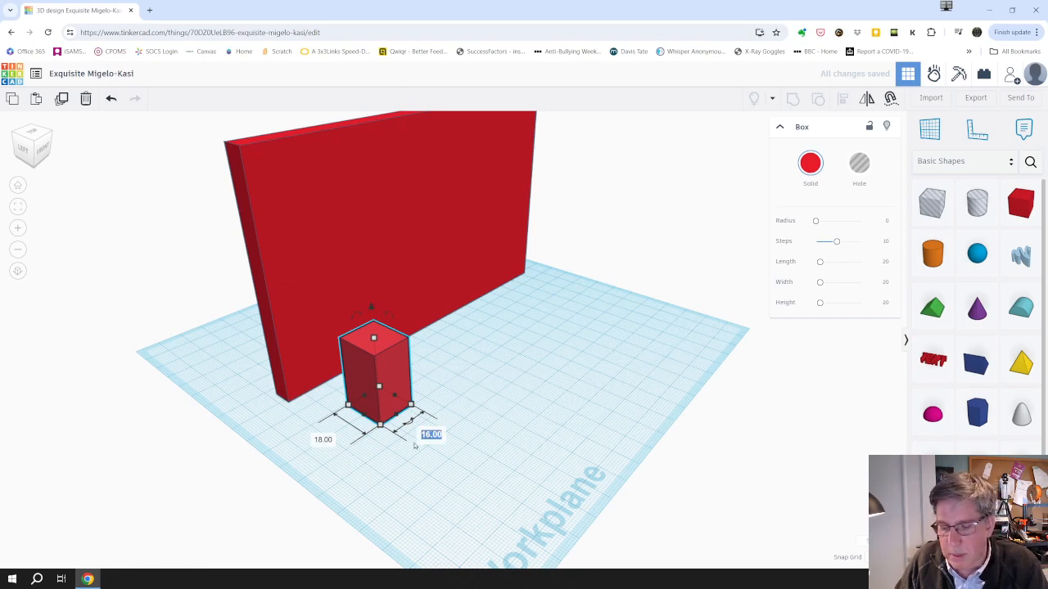
type("15")
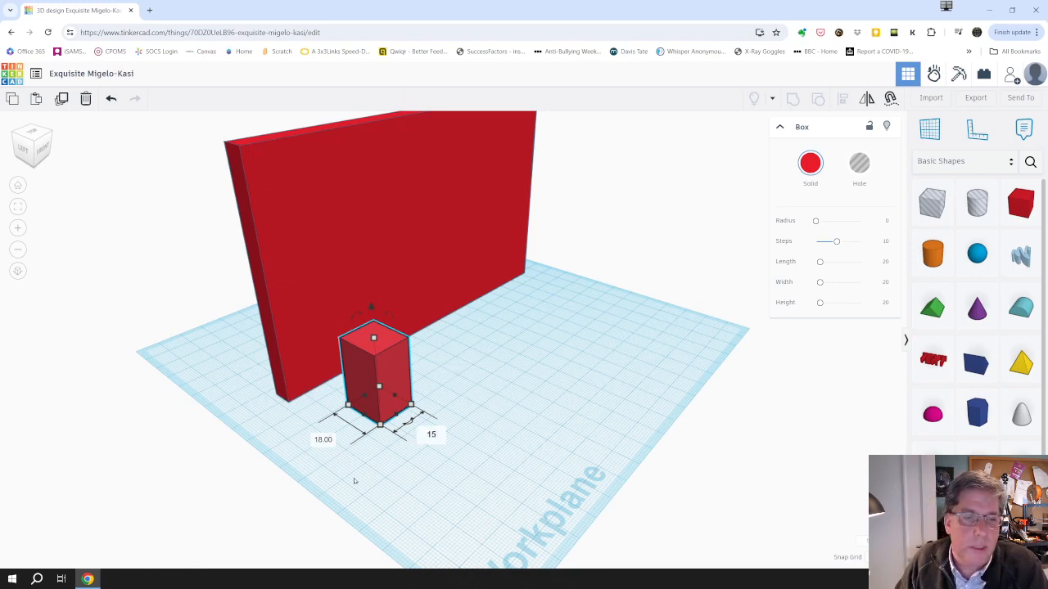
key("Return")
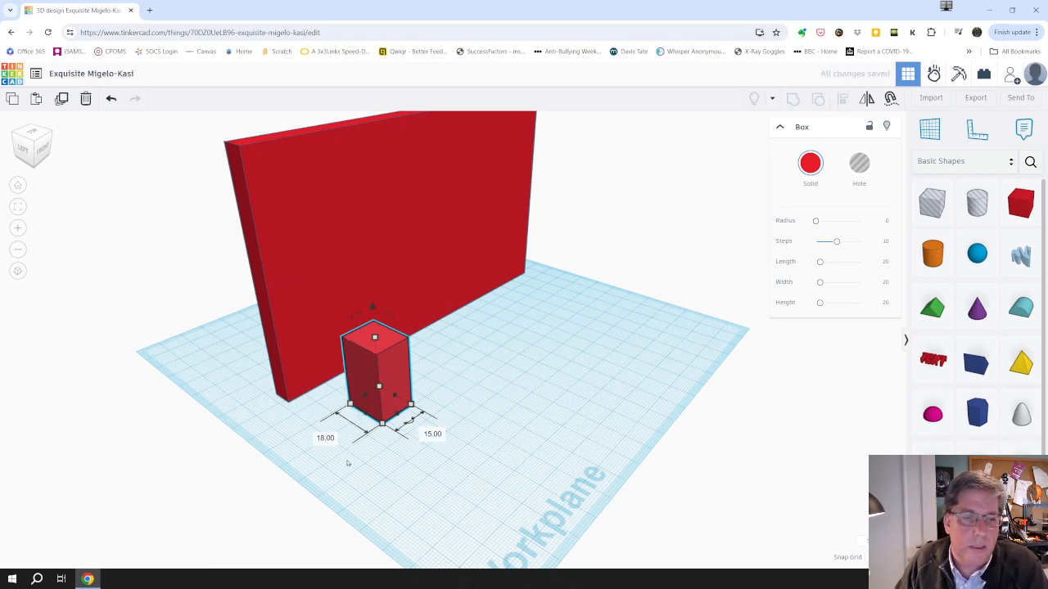
Set the small box's side running along the wall to 20 mm
left_click(430, 436)
type("20")
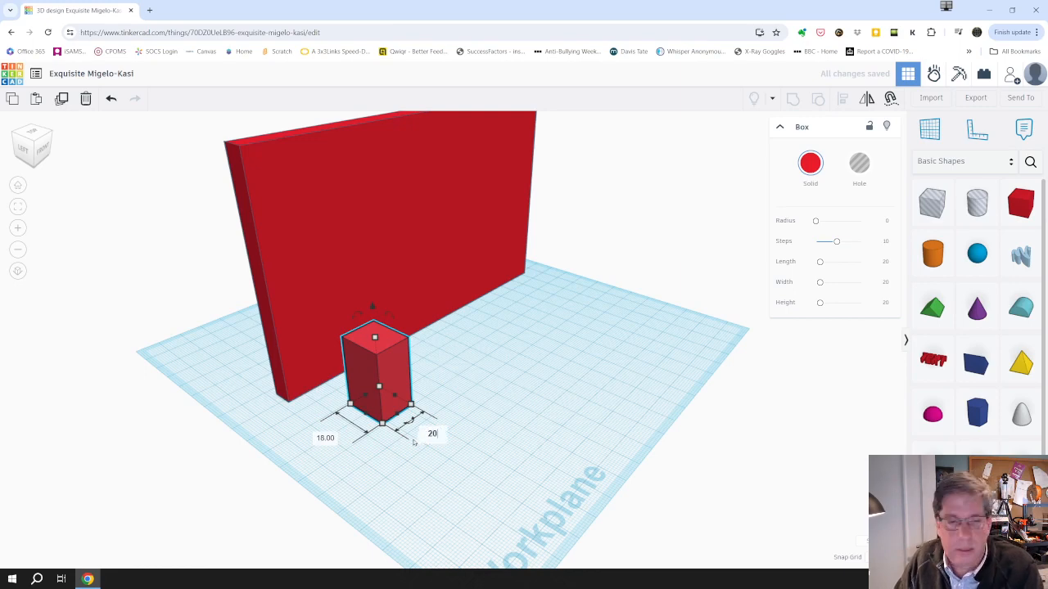
key("Return")
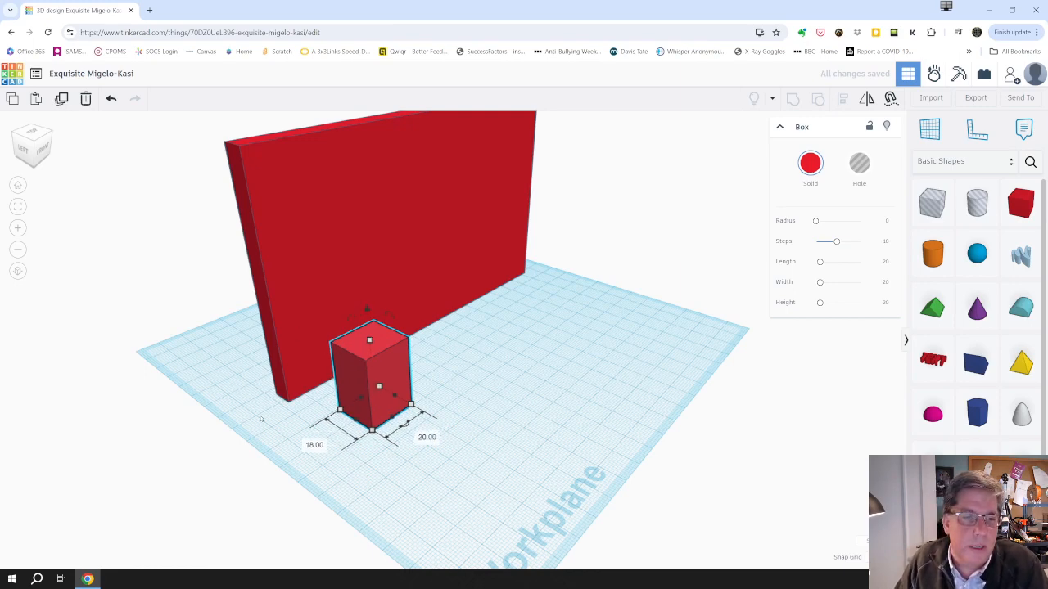
Raise the small box slightly above the workplane and move it into the wall so it protrudes from both faces
right_click_drag(259, 417, 198, 396)
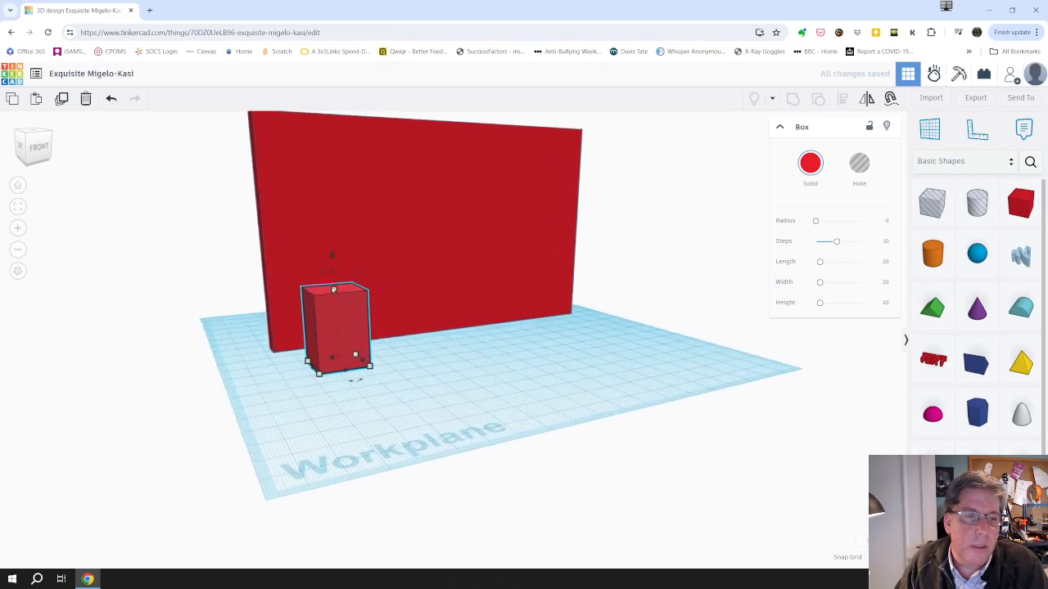
left_click_drag(331, 259, 331, 232)
right_click_drag(288, 375, 417, 384)
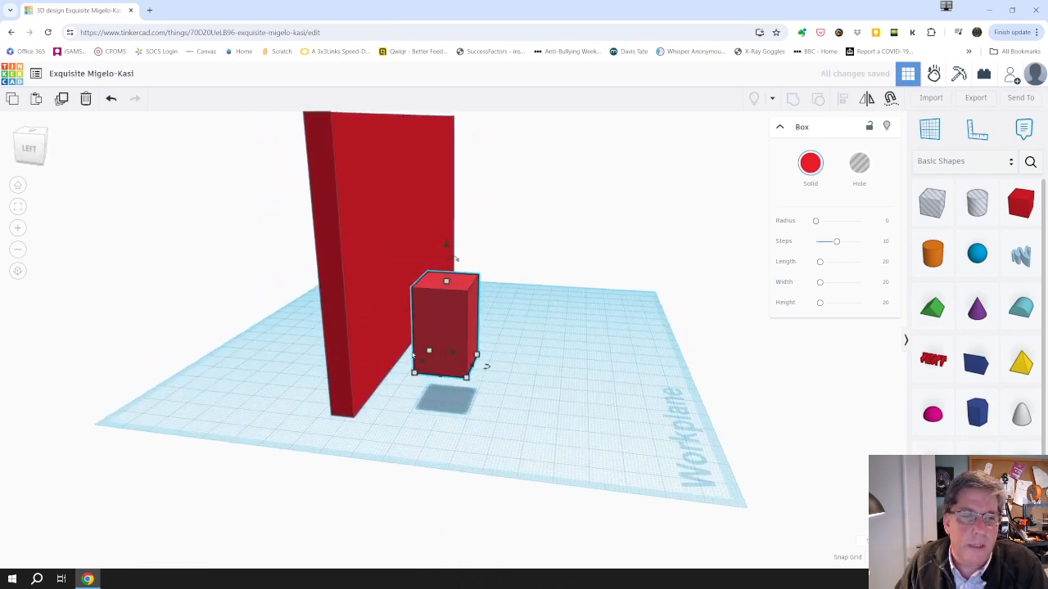
left_click_drag(429, 338, 340, 329)
Shorten the small box's depth from the back to about 11 mm so it protrudes only from the wall's front face
right_click_drag(340, 329, 283, 367)
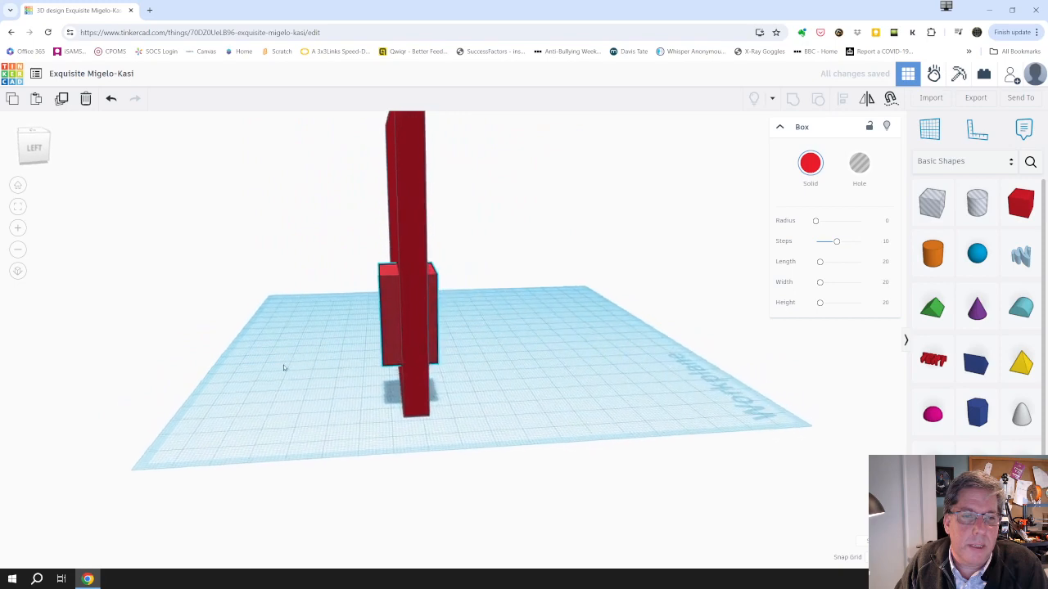
mouse_move(375, 373)
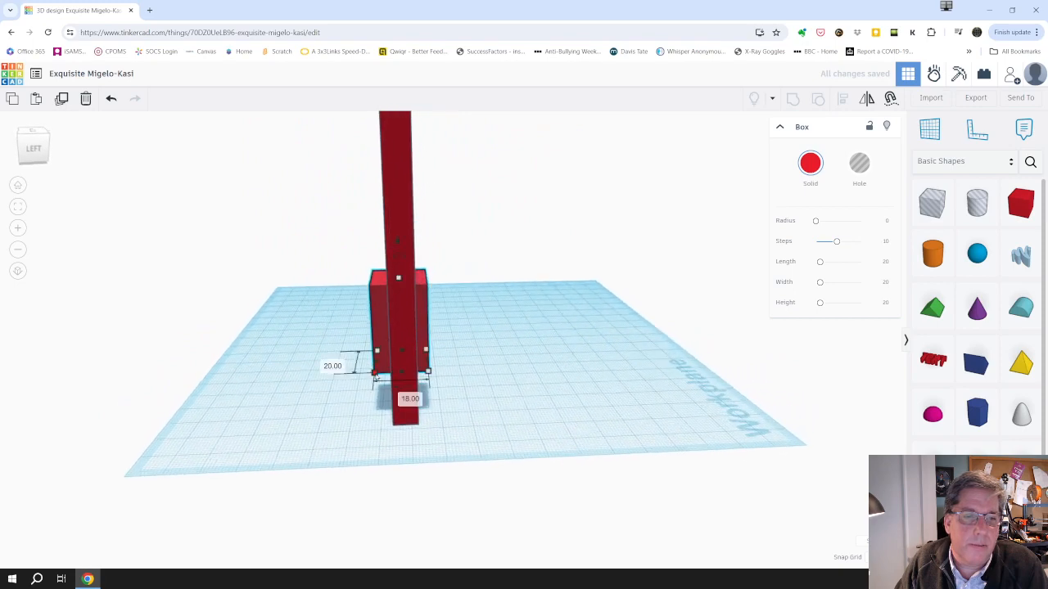
left_click_drag(374, 373, 396, 376)
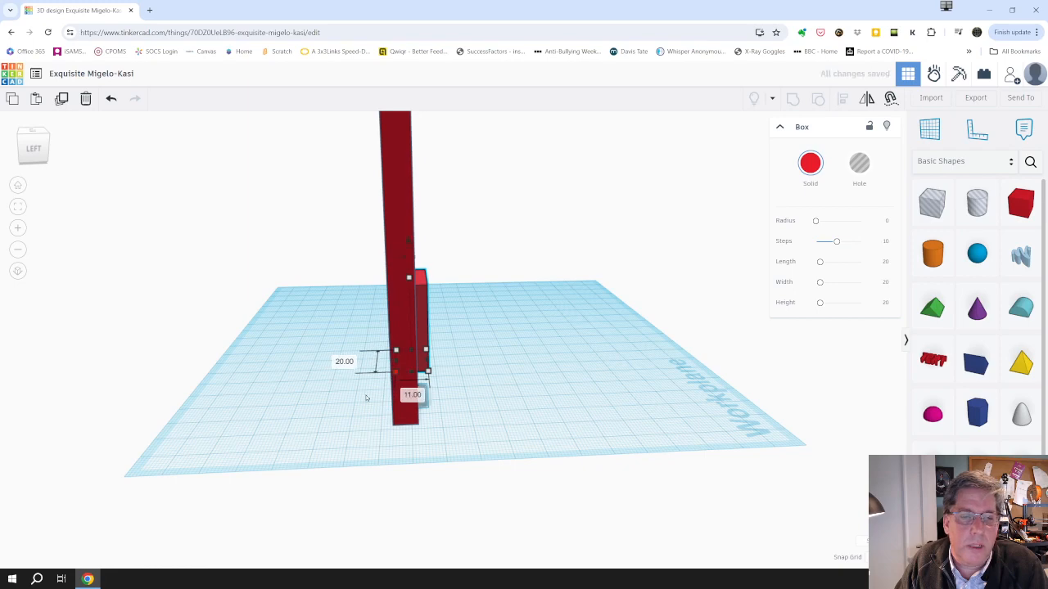
Round the small box's edges with a radius of about 1.95
right_click_drag(551, 370, 386, 353)
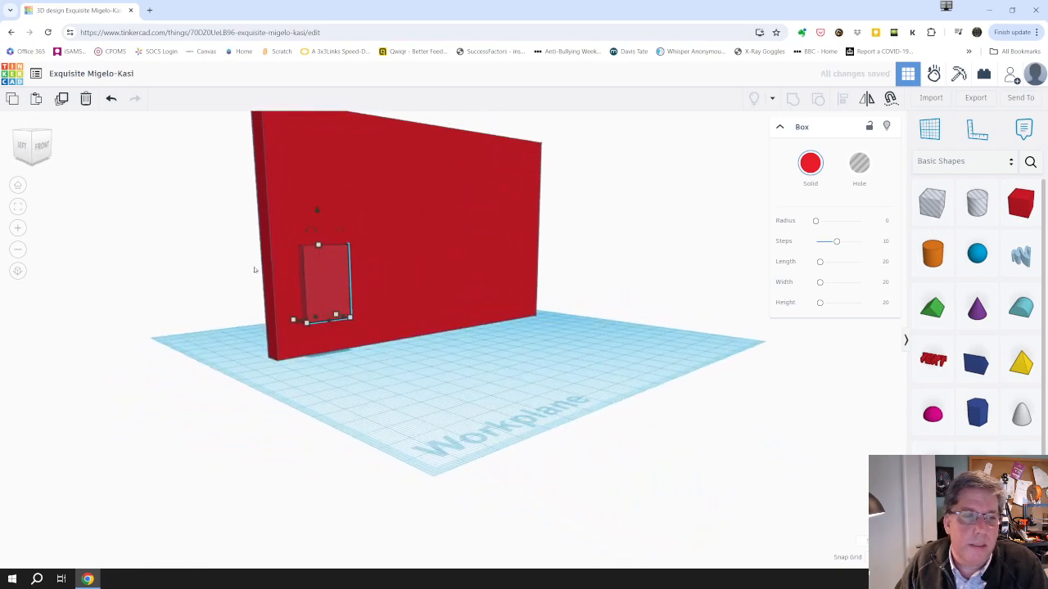
right_click_drag(205, 327, 382, 279)
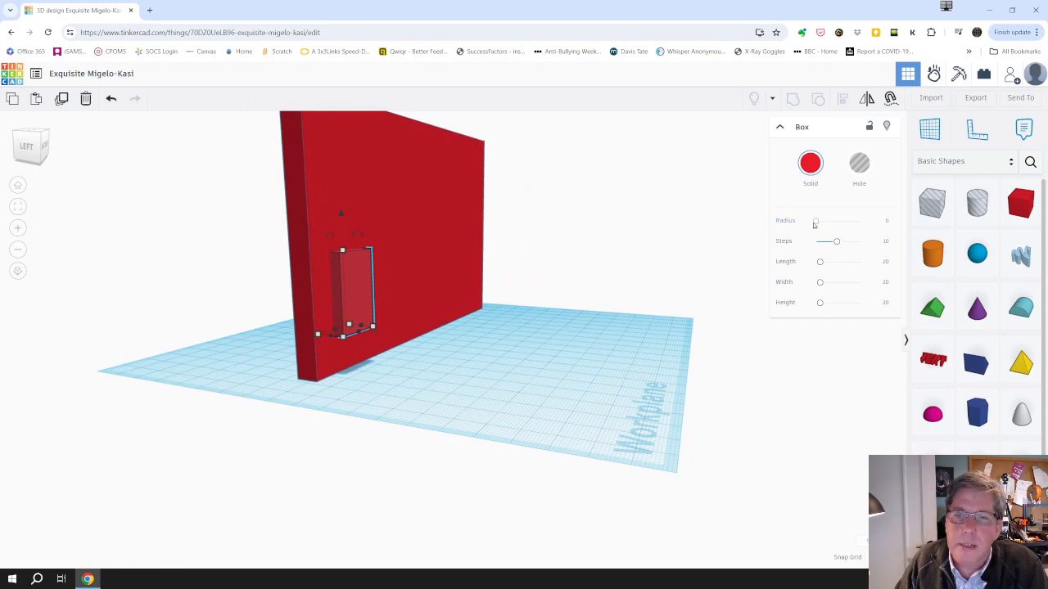
left_click_drag(815, 223, 821, 221)
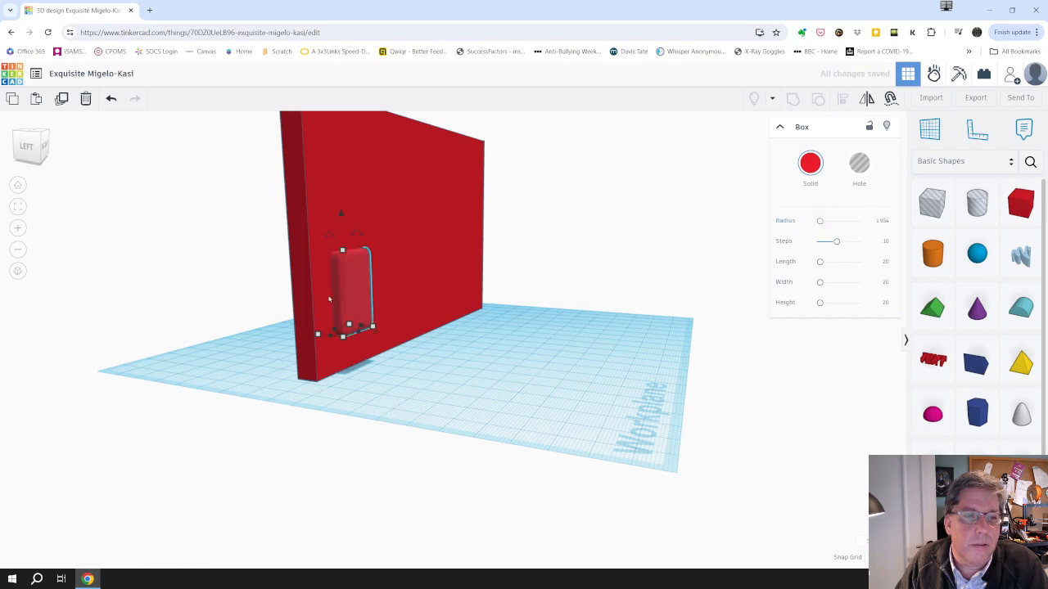
left_click(225, 287)
left_click(347, 293)
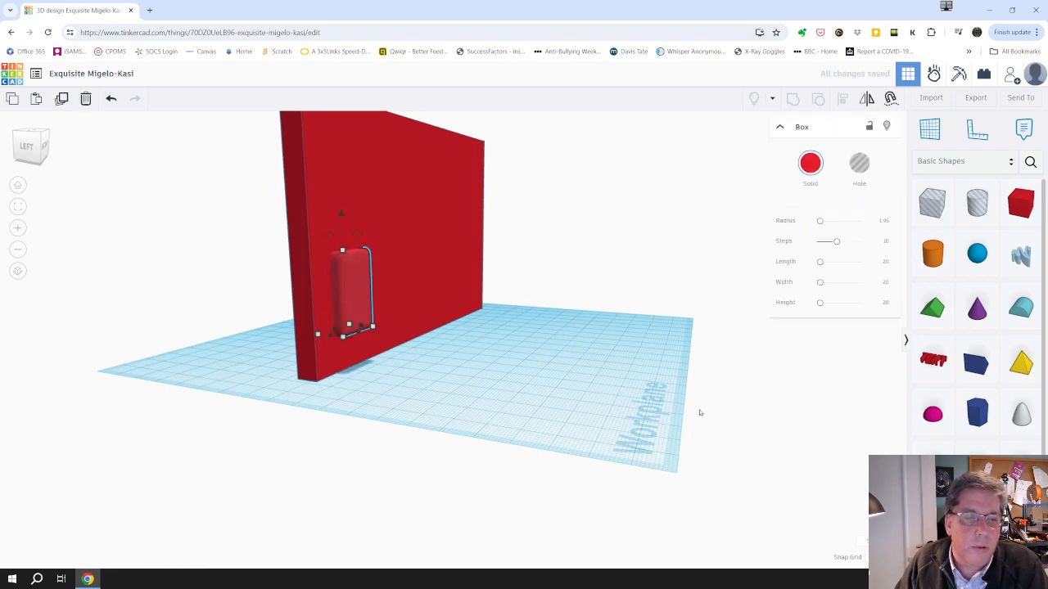
left_click(501, 373)
Place a pyramid on the wall's front face just to the right of the rounded box
right_click_drag(505, 368, 366, 360)
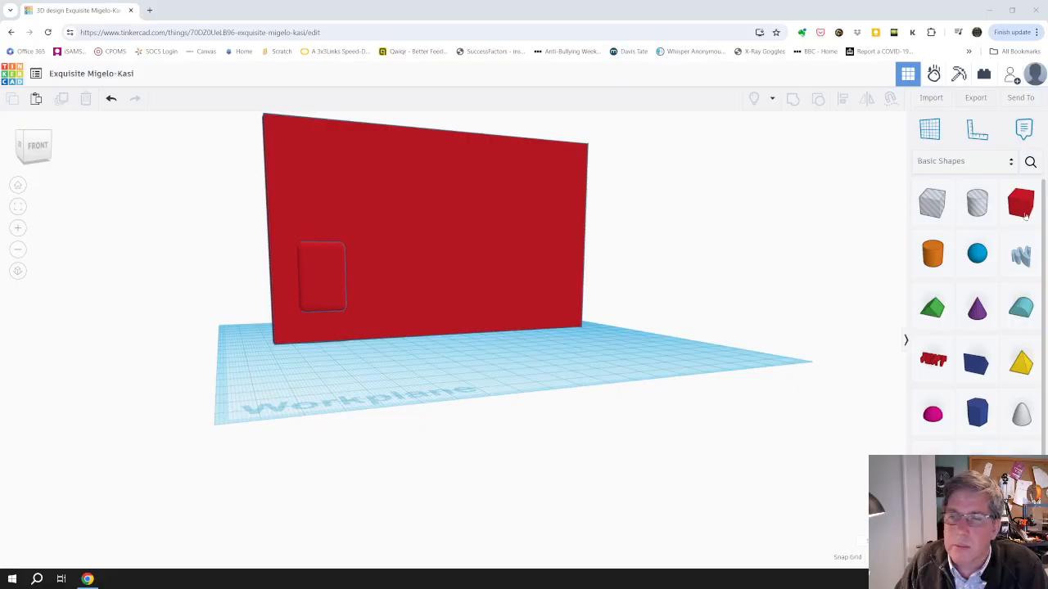
left_click_drag(1022, 364, 378, 280)
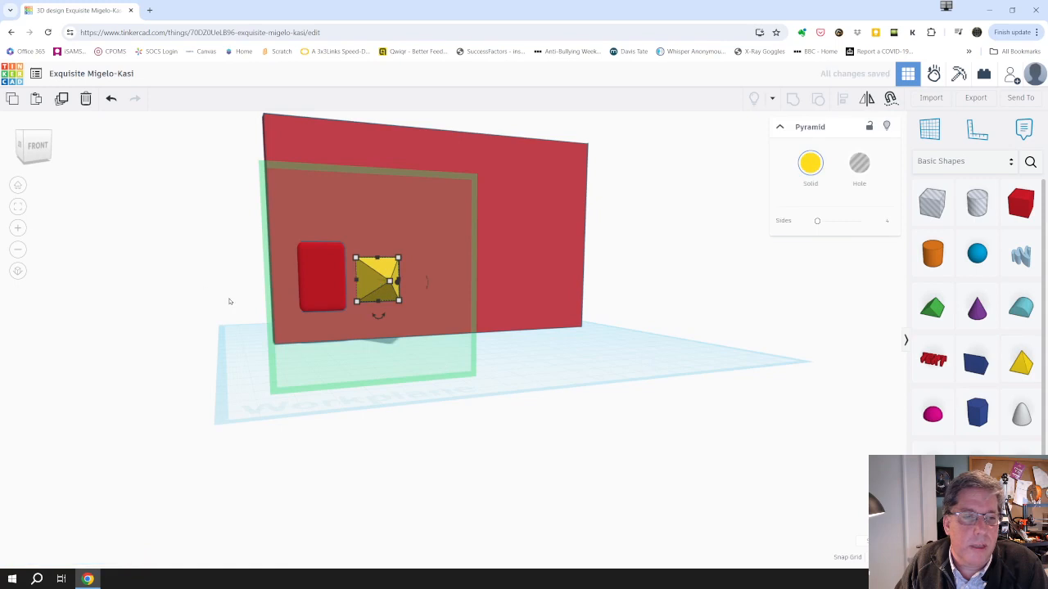
left_click(229, 301)
Rotate the pyramid 180° about its vertical axis so its tip points toward the wall
right_click_drag(234, 370, 415, 373)
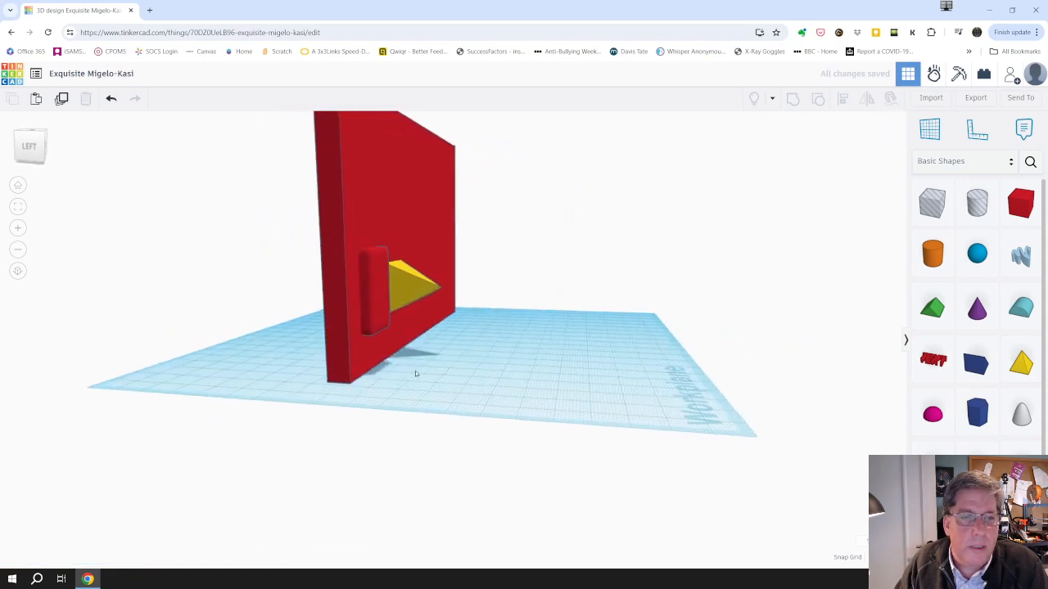
left_click(413, 289)
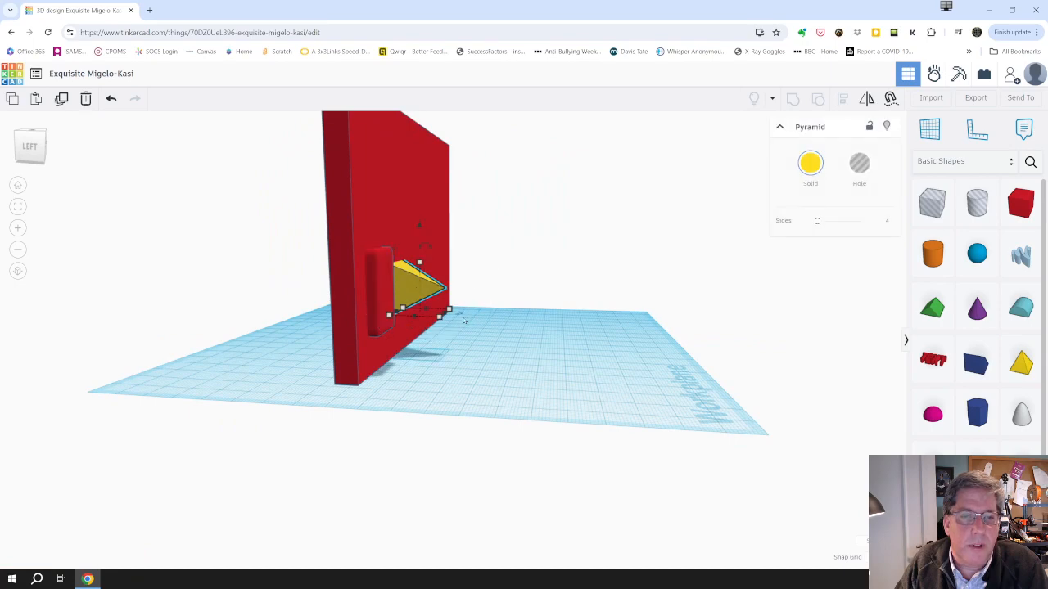
right_click_drag(463, 344, 463, 373)
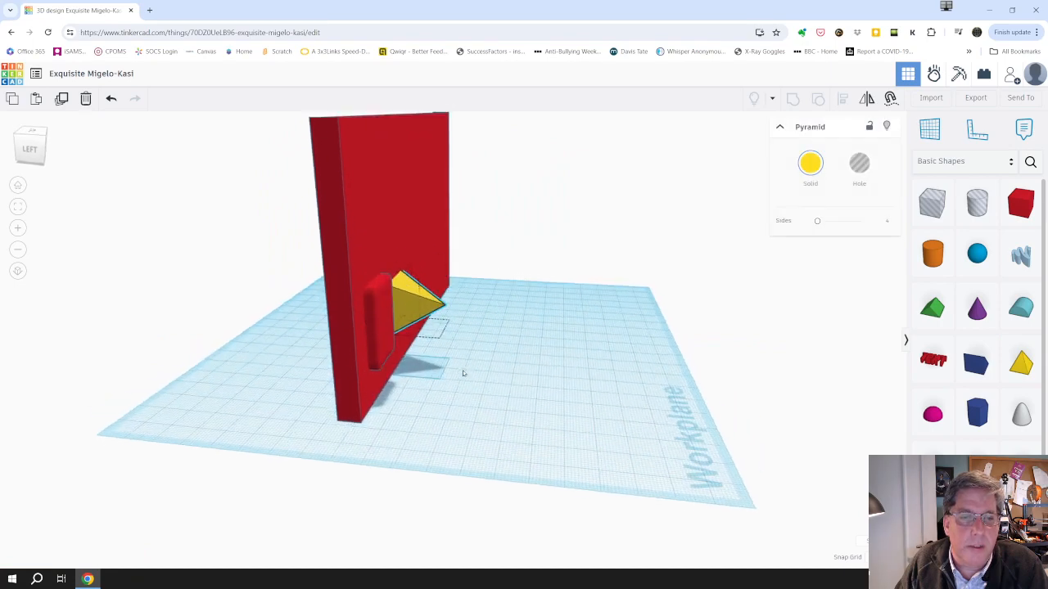
left_click(460, 339)
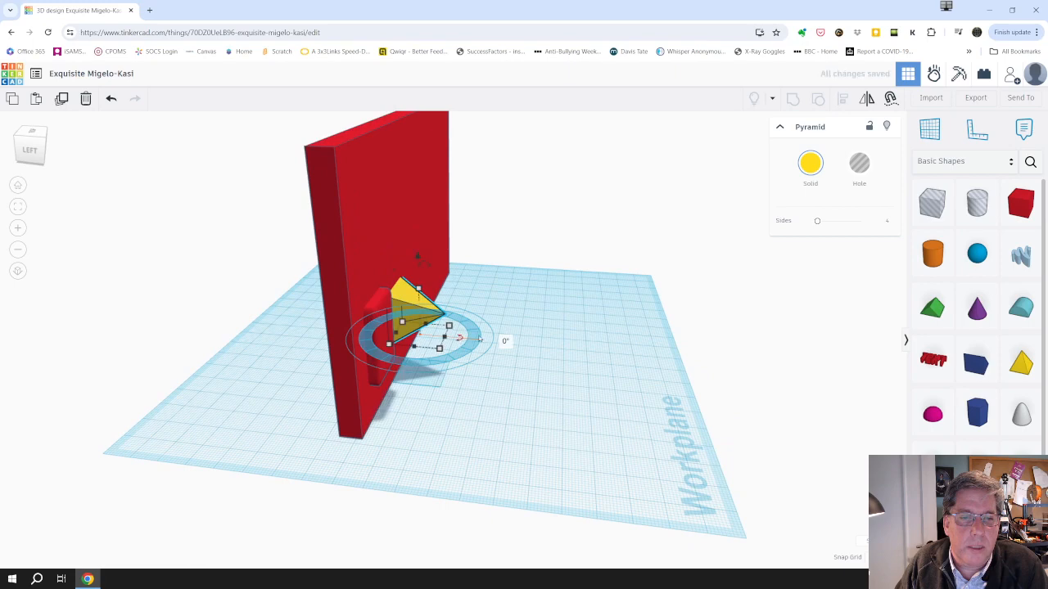
left_click(505, 342)
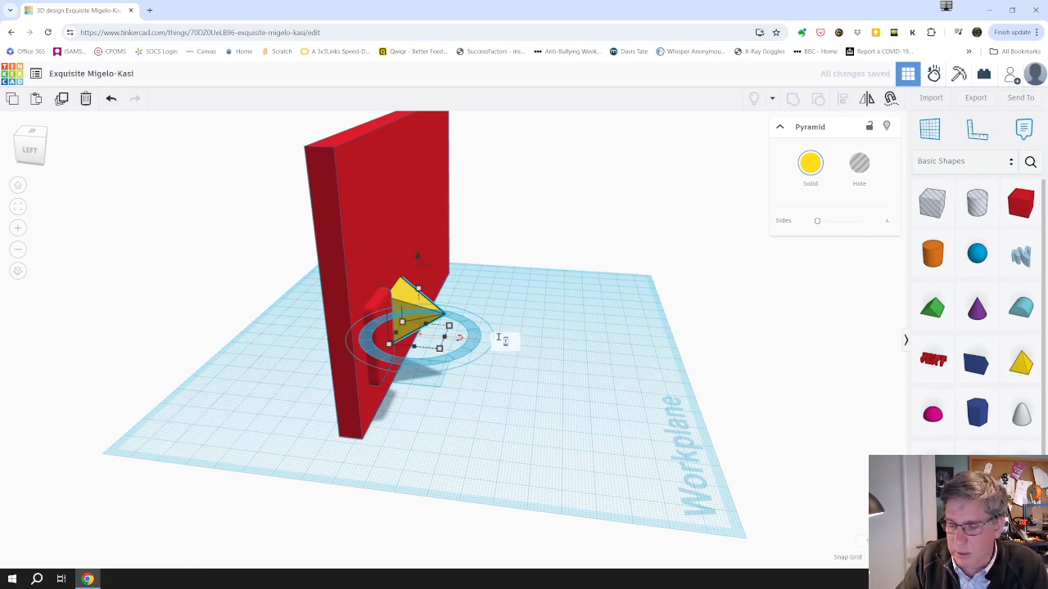
type("180")
key("Return")
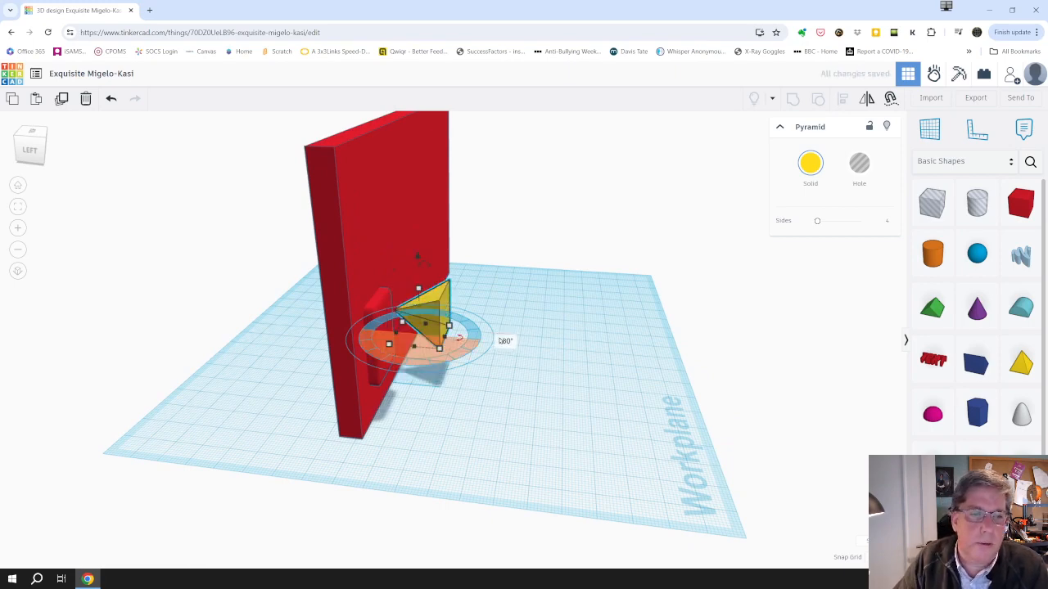
Move the pyramid in front of the rounded box and align the two shapes on their centres along the wall's length
right_click_drag(461, 472, 287, 445)
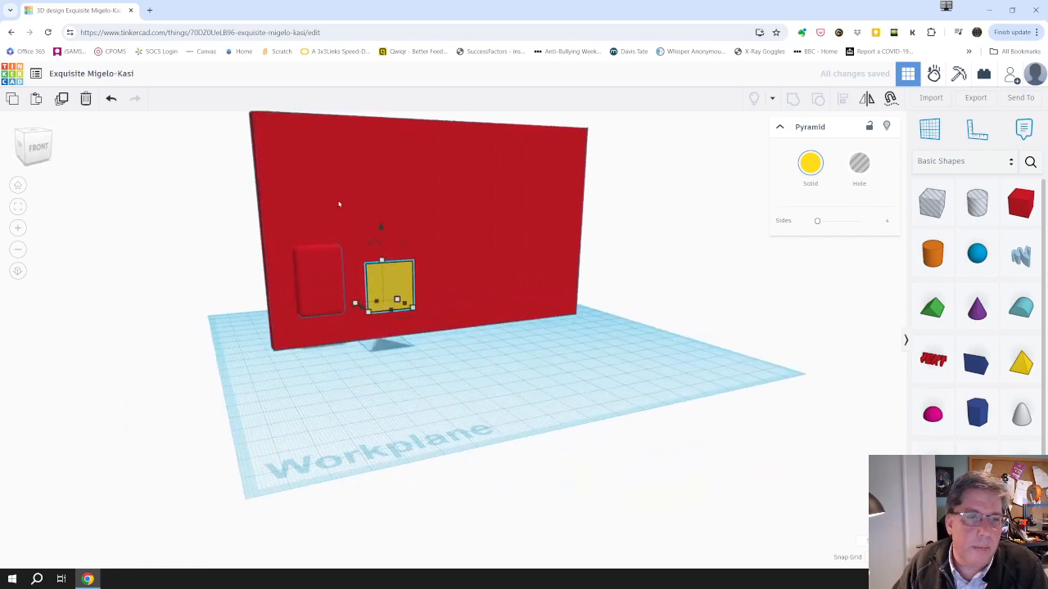
left_click_drag(388, 286, 329, 288)
right_click_drag(390, 413, 302, 348)
left_click(312, 259)
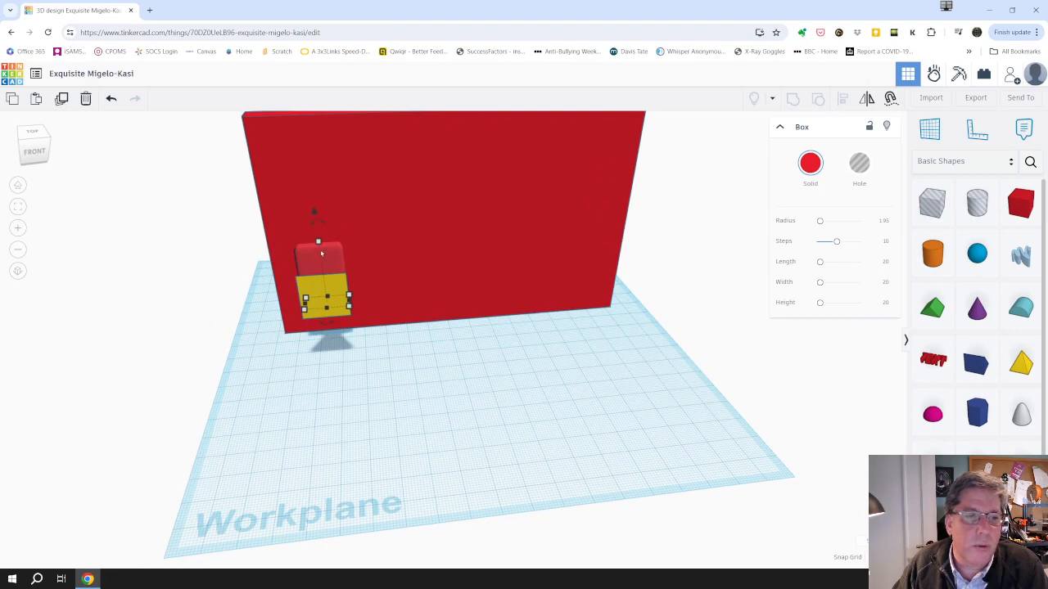
left_click(328, 299, "shift")
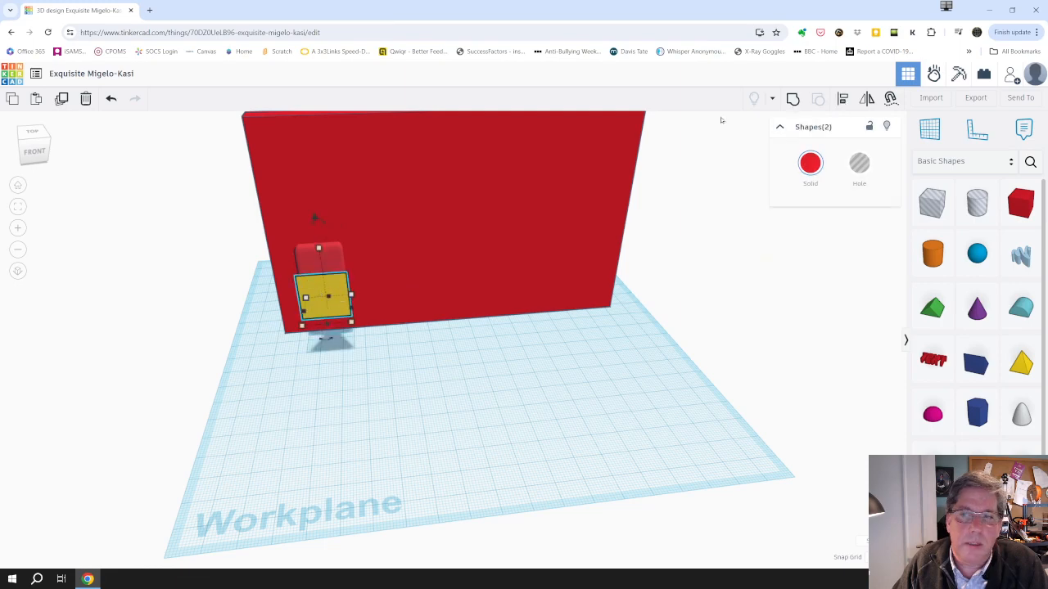
left_click(842, 102)
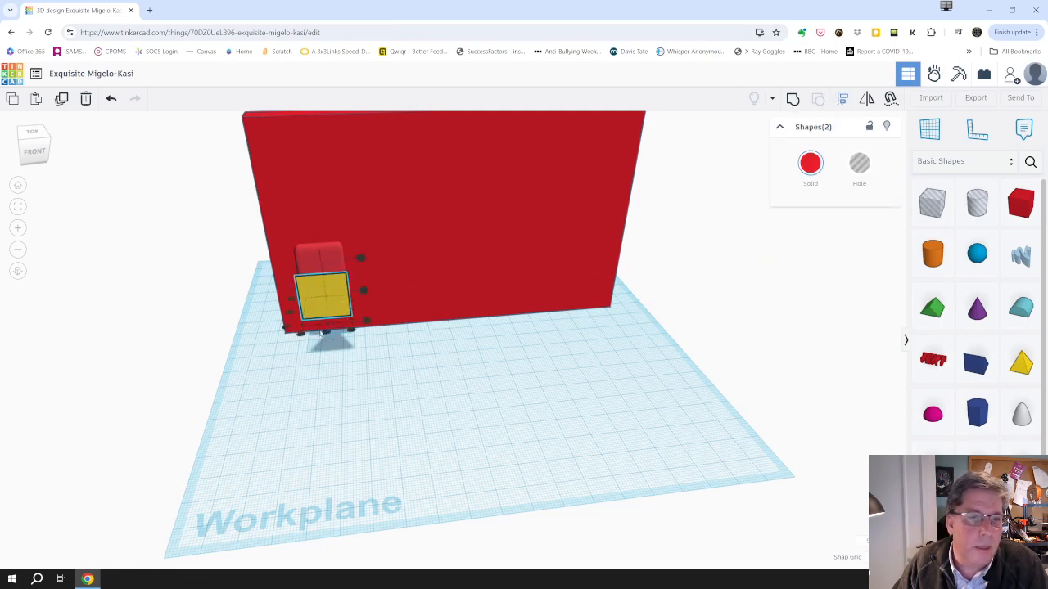
left_click(328, 335)
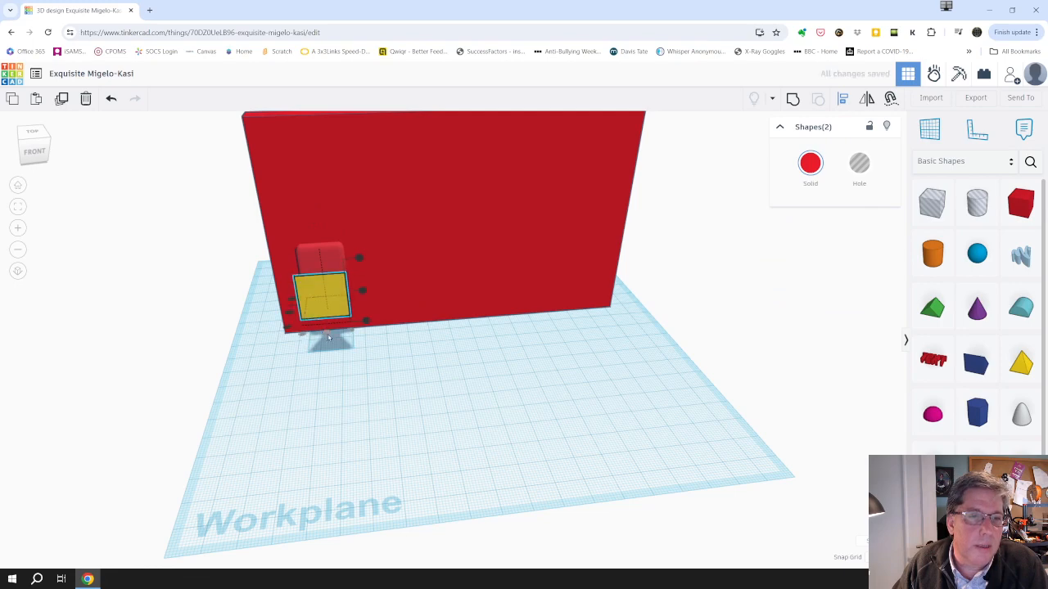
Set the pyramid's height to 25 in front of the rounded box
left_click(206, 280)
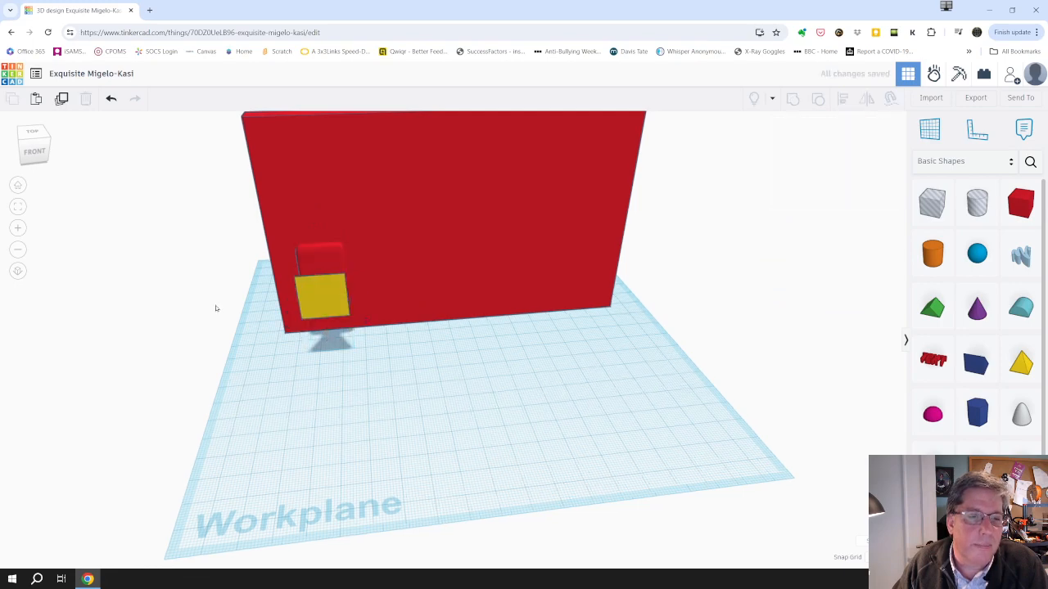
right_click_drag(215, 306, 365, 246)
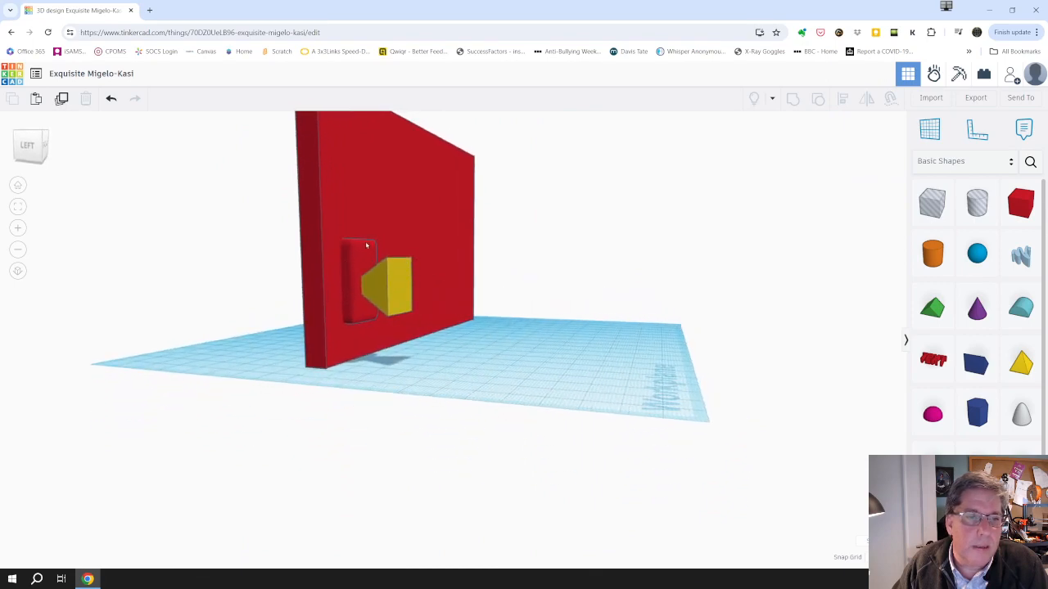
left_click(355, 252)
mouse_move(349, 240)
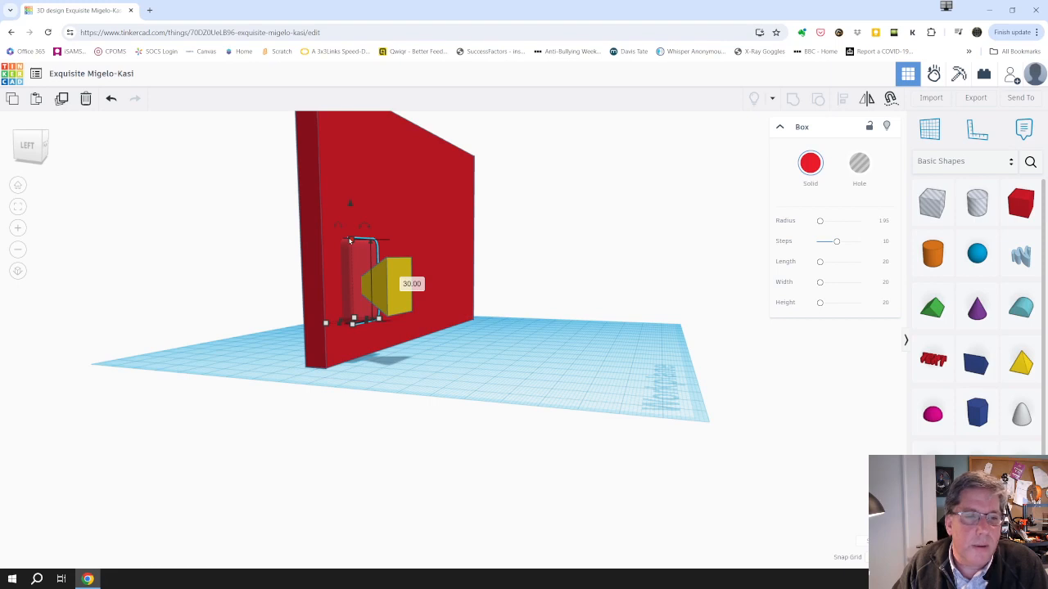
left_click(395, 283)
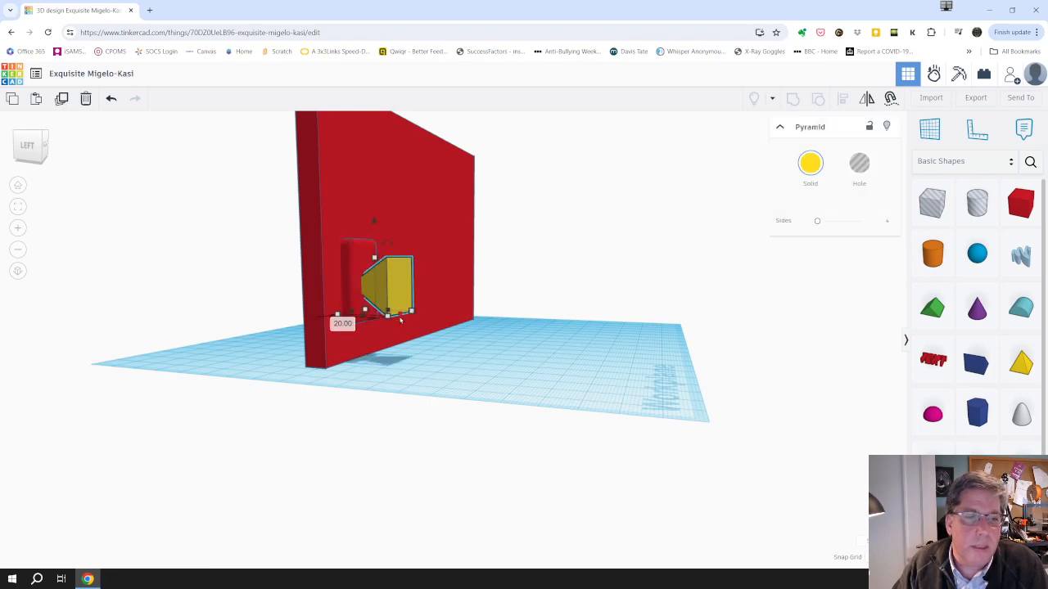
mouse_move(371, 259)
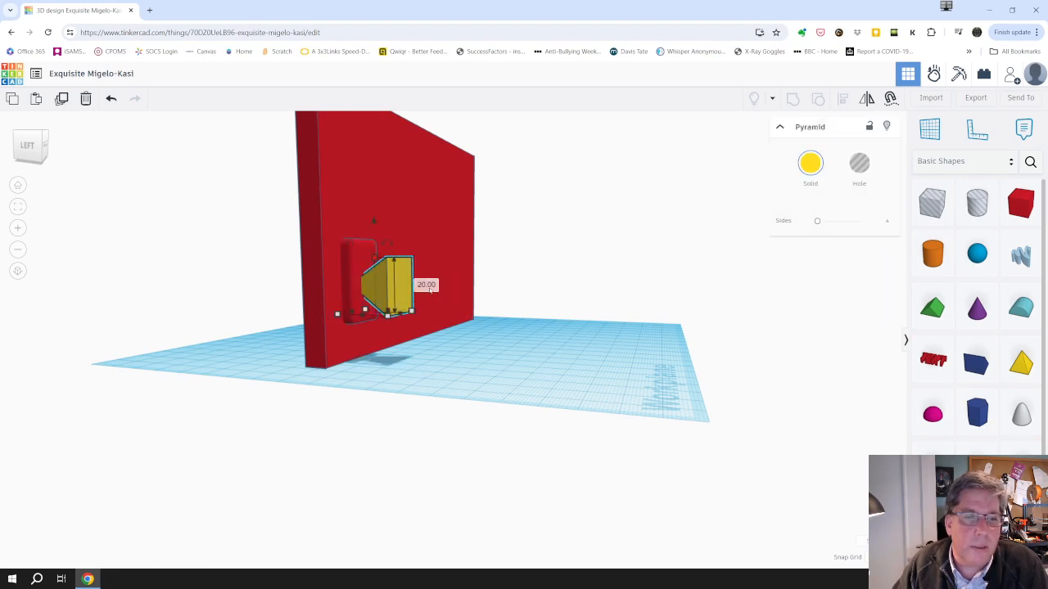
left_click(426, 285)
type("25")
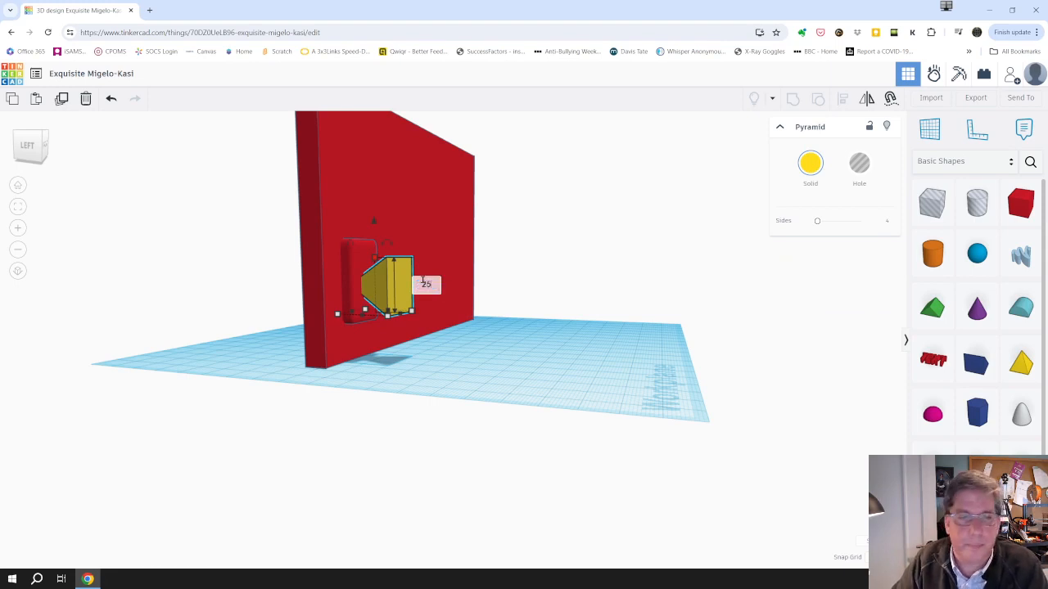
key("Return")
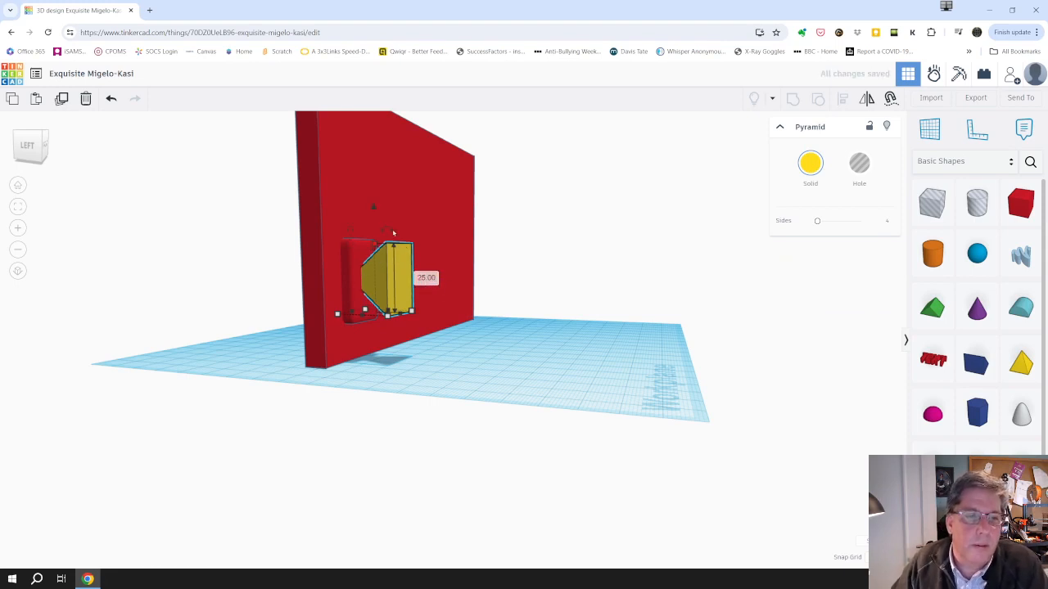
Turn the pyramid in front of the rounded box into a hole
right_click_drag(243, 314, 126, 306)
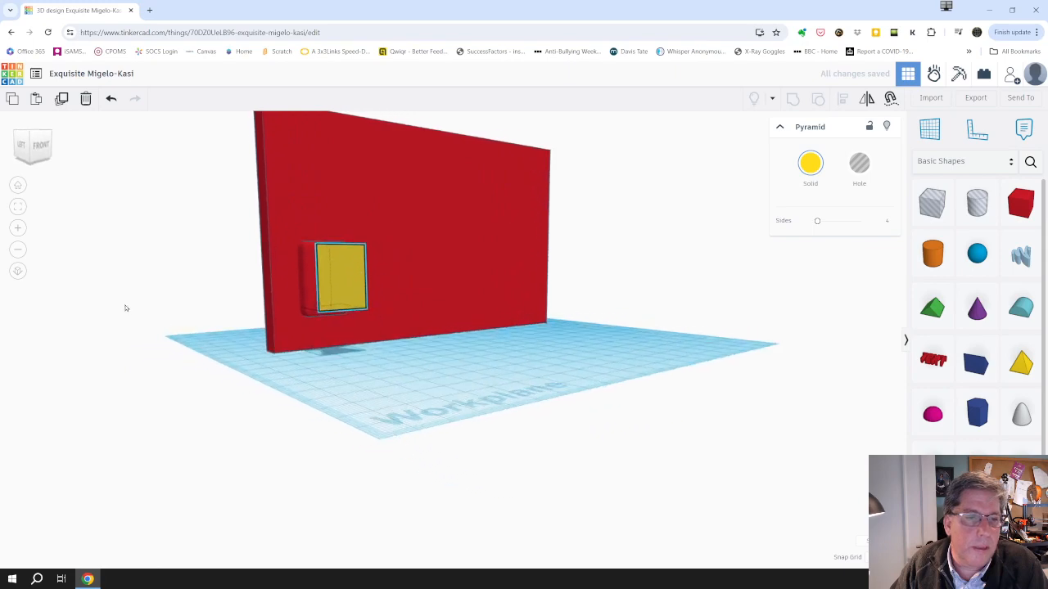
mouse_move(309, 309)
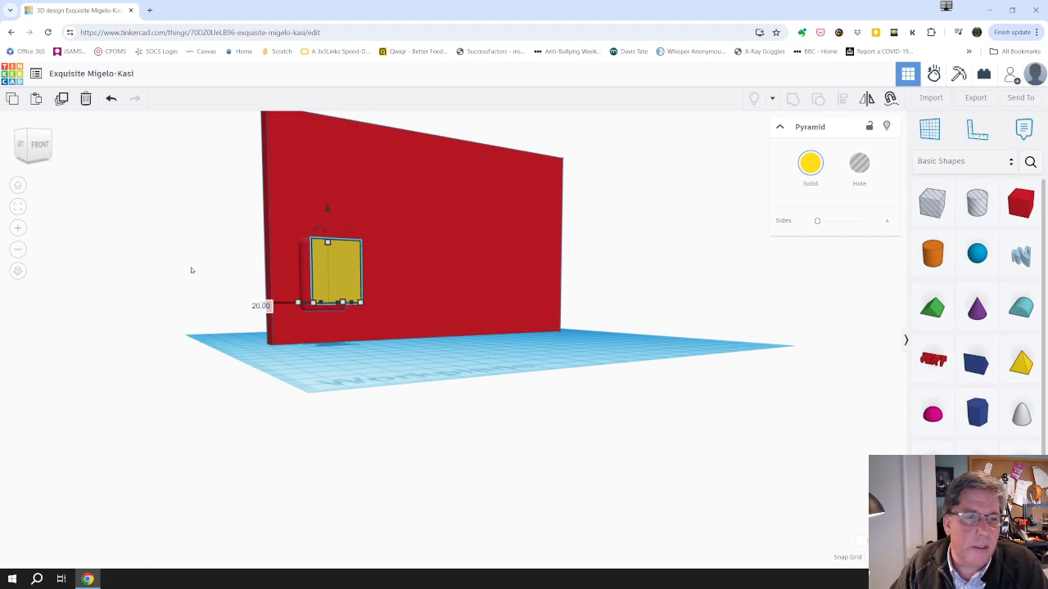
right_click_drag(194, 270, 358, 296)
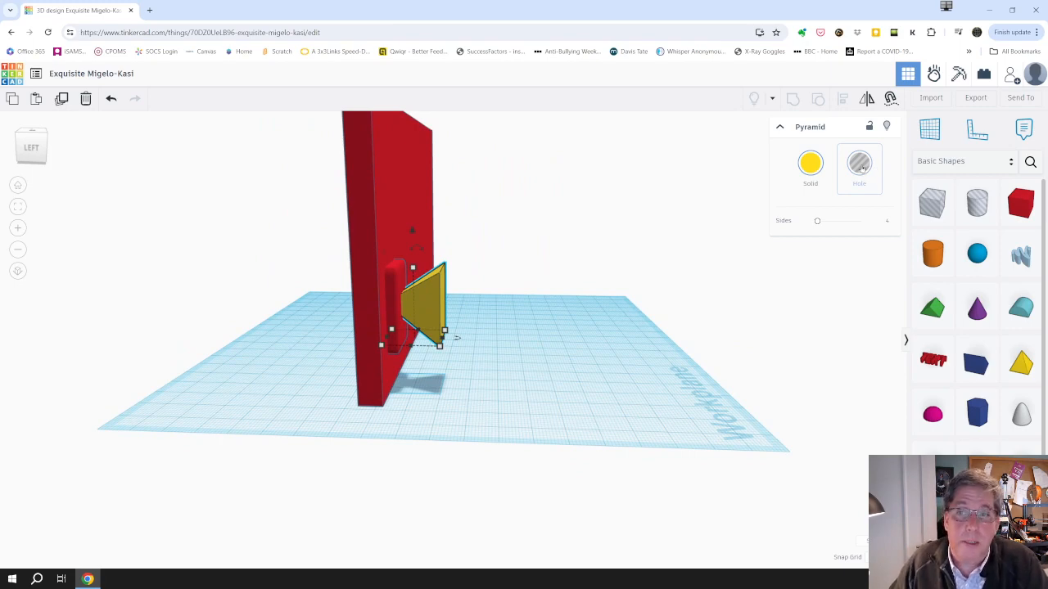
left_click(861, 168)
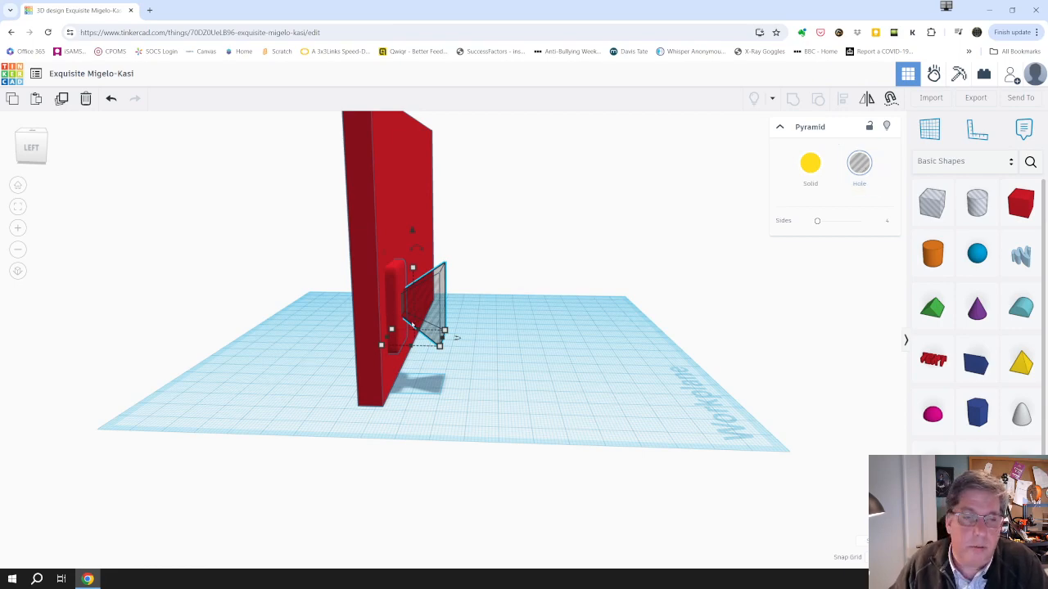
Nudge the pyramid hole into the rounded box and wall, leaving only its base slightly in front of the box
key("Left")
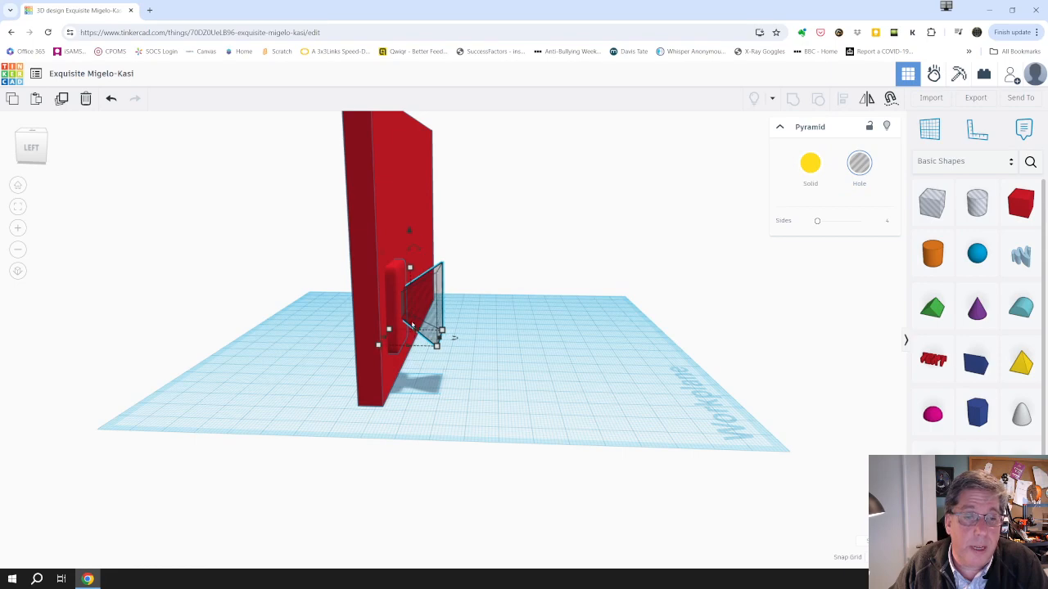
key("Left")
key("Left")
key("Left")
key("Left")
key("Left")
key("Left")
key("Left")
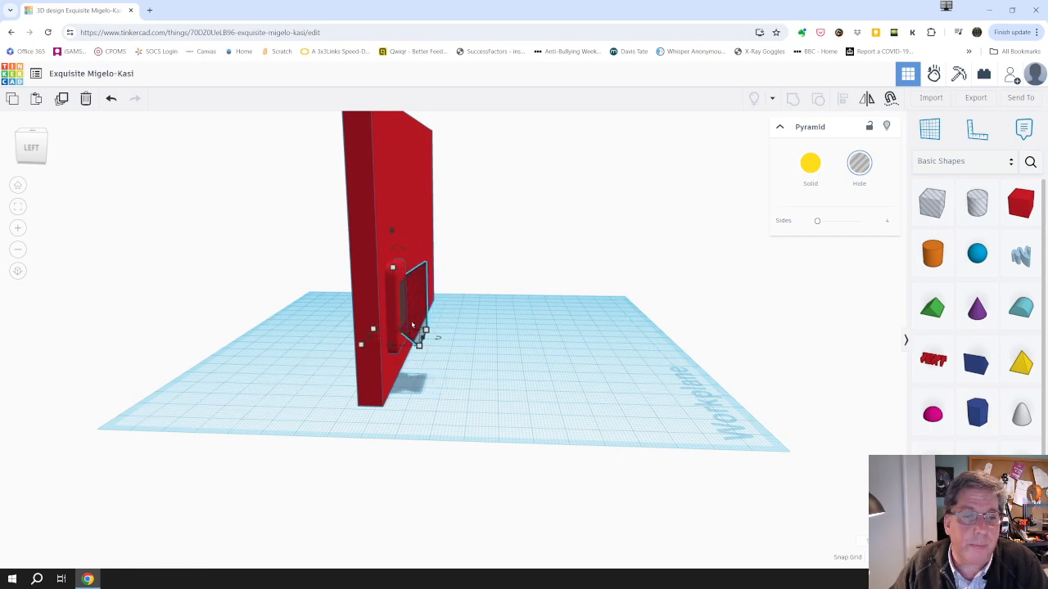
key("Left")
key("Left")
key("Left")
key("Left")
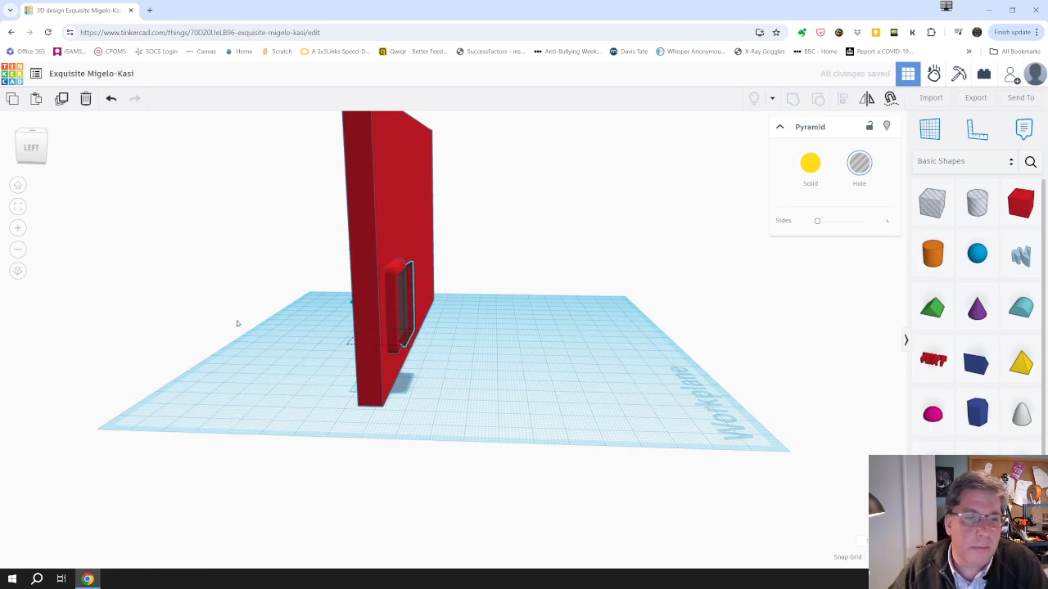
Stretch the pyramid hole's depth to 60 so it passes through the box and out behind the wall
right_click_drag(236, 325, 459, 303)
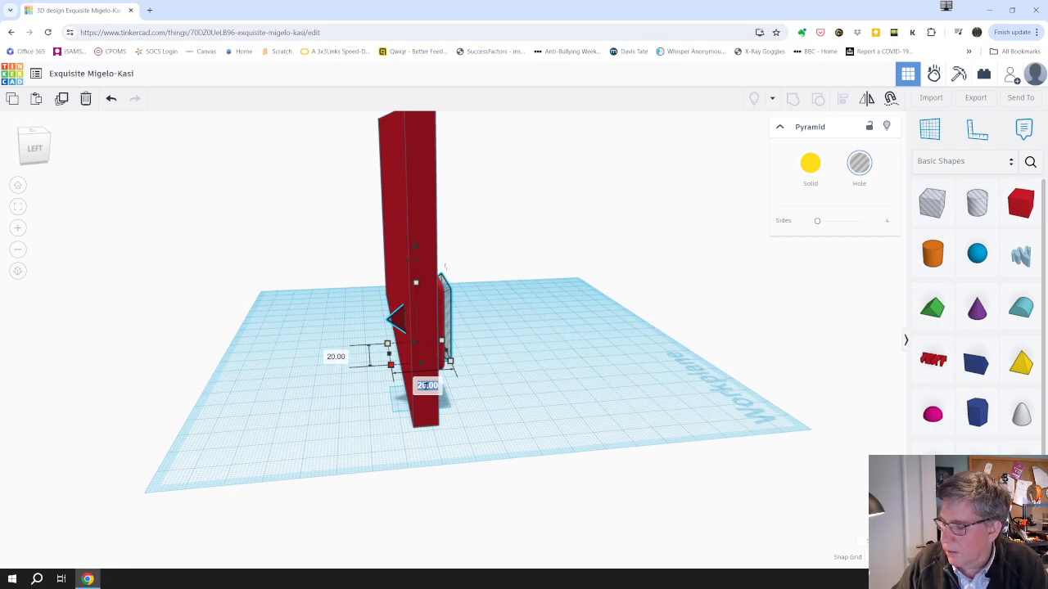
key("Return")
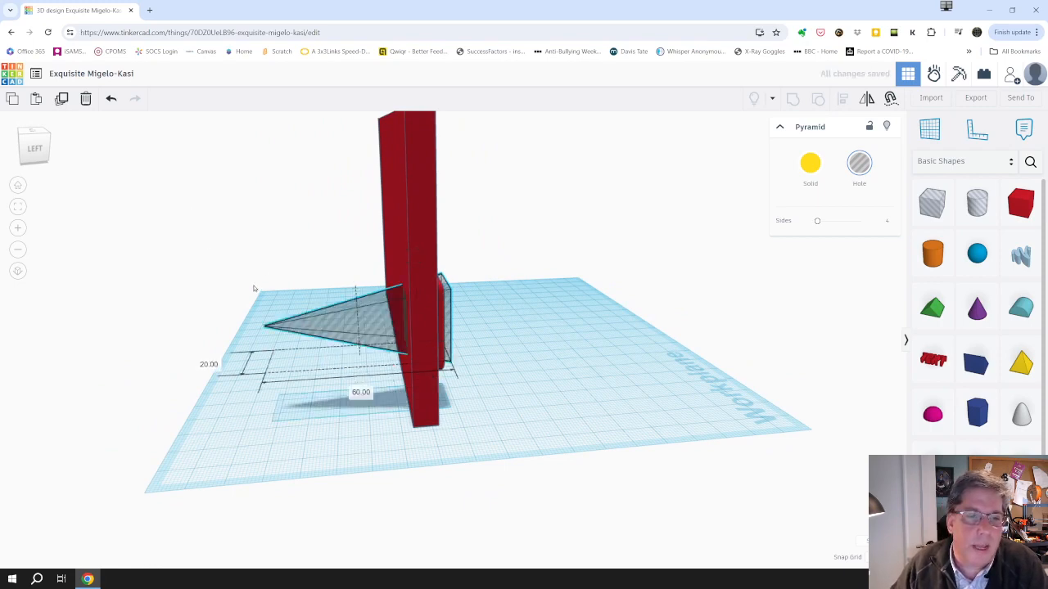
Group the wall, rounded box and pyramid hole to inspect the cut opening, and ungroup them again
right_click_drag(253, 287, 128, 287)
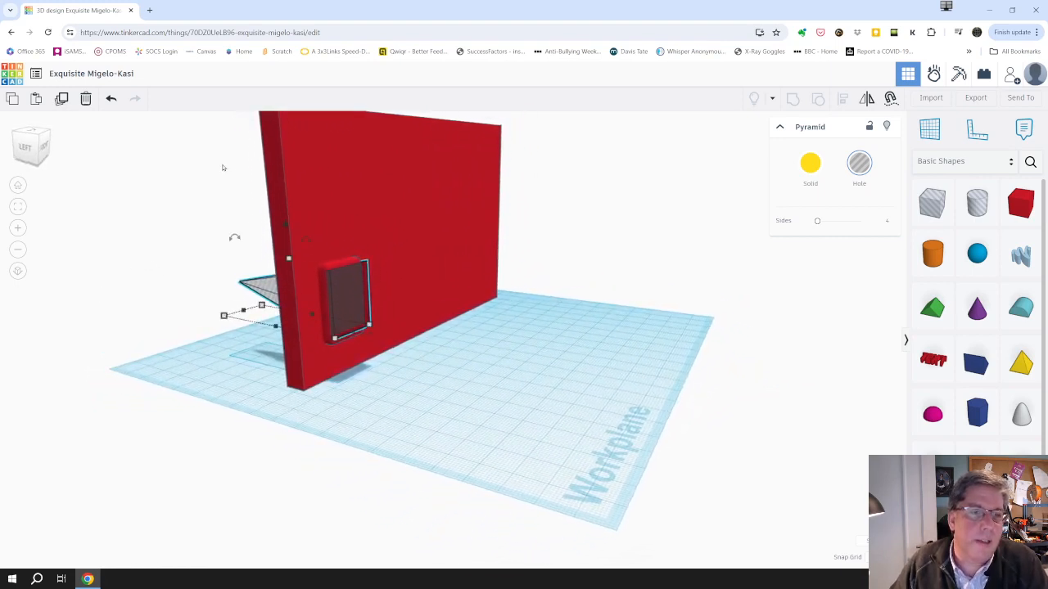
left_click_drag(203, 181, 513, 430)
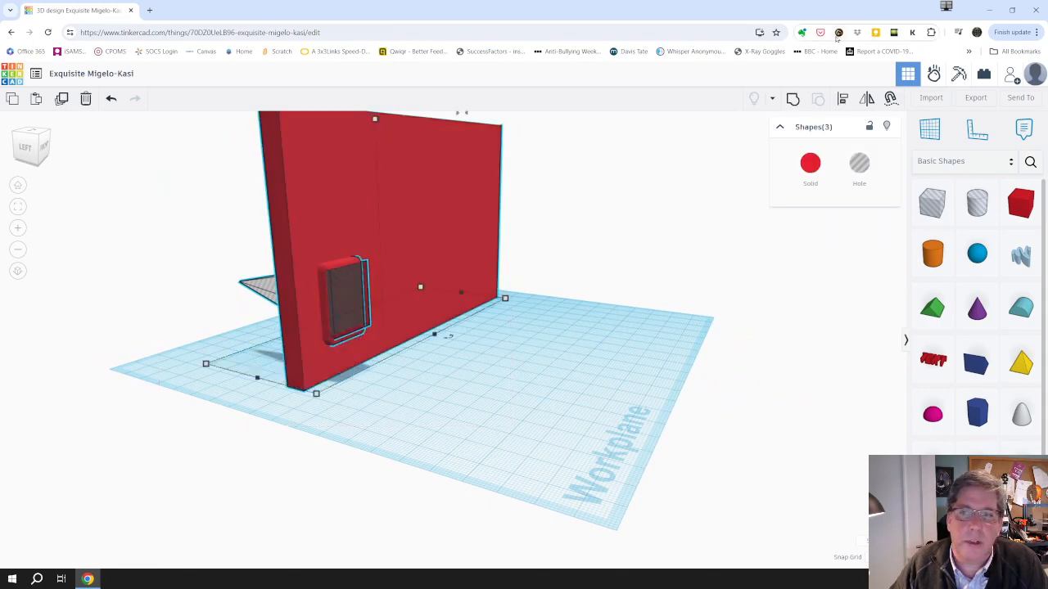
left_click(793, 99)
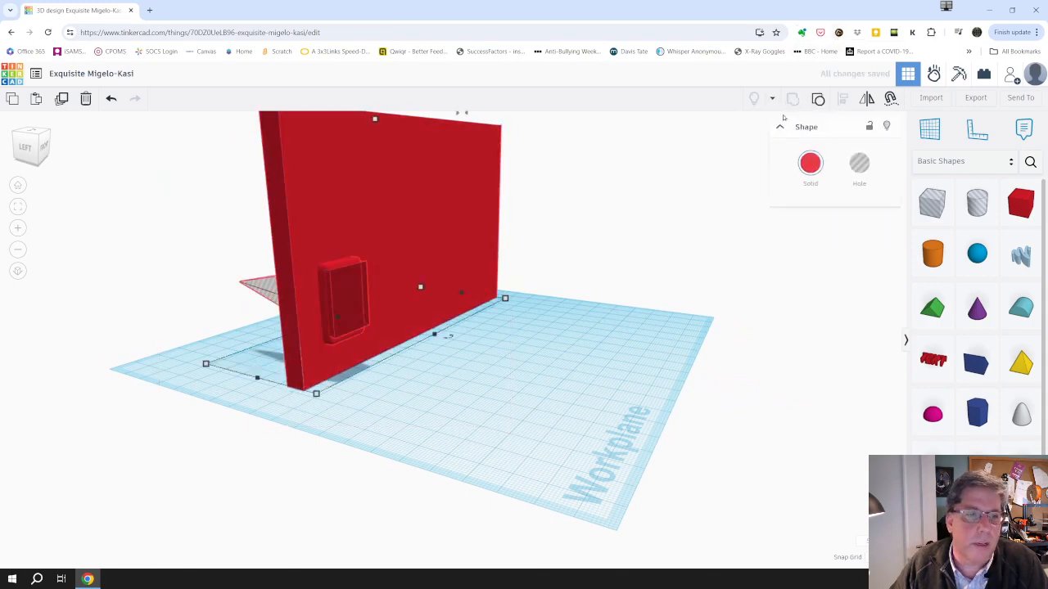
right_click_drag(385, 411, 211, 414)
scroll(350, 258, "up", 5)
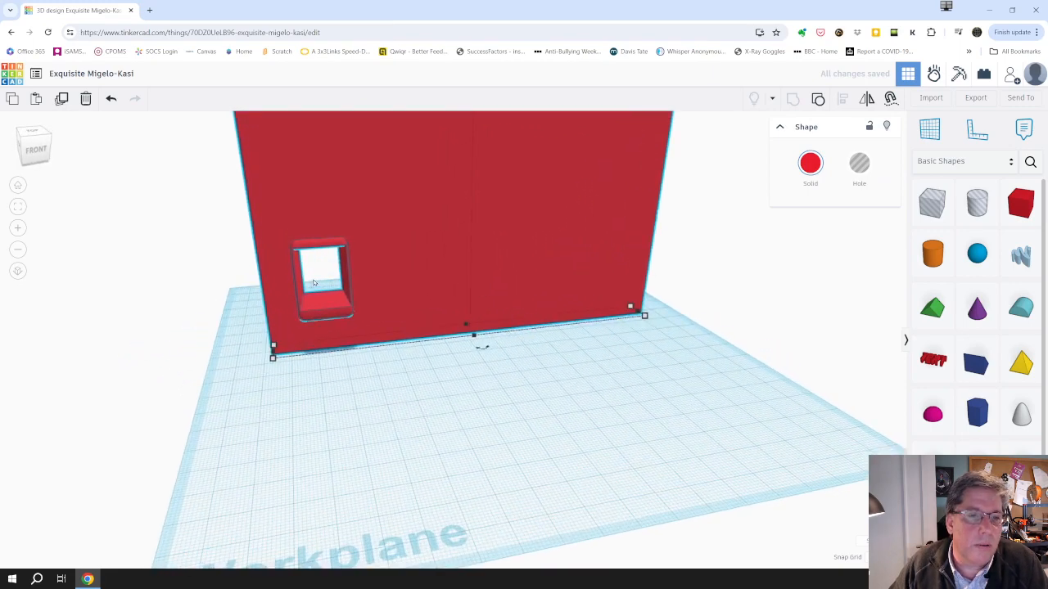
scroll(311, 281, "up", 1)
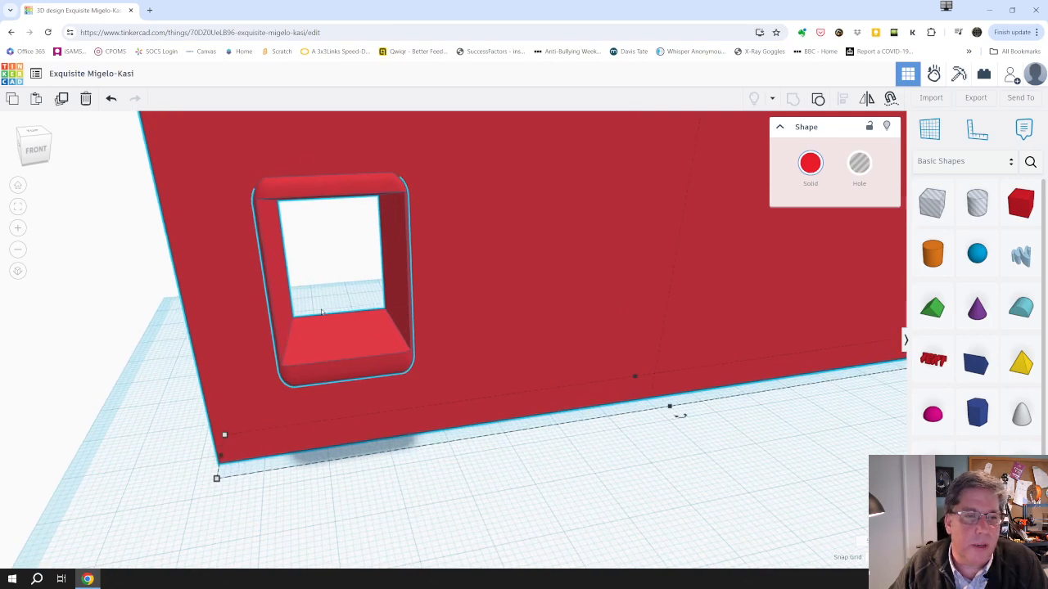
mouse_move(57, 315)
right_mouse_down()
mouse_move(85, 279)
mouse_move(156, 297)
mouse_move(182, 291)
mouse_move(41, 292)
mouse_move(44, 304)
mouse_move(69, 301)
right_mouse_up()
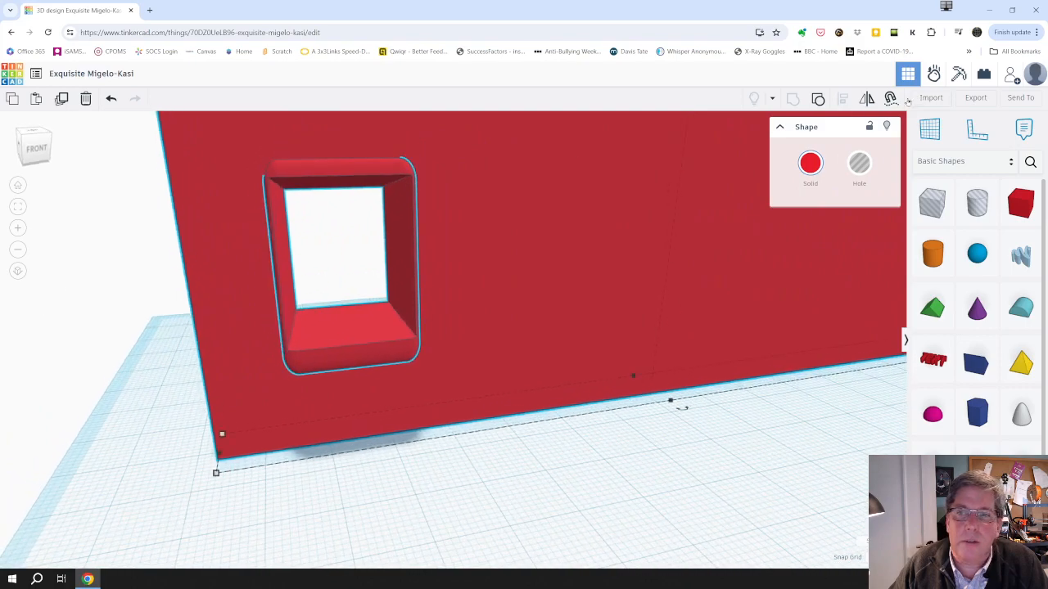
left_click(817, 99)
left_click(152, 304)
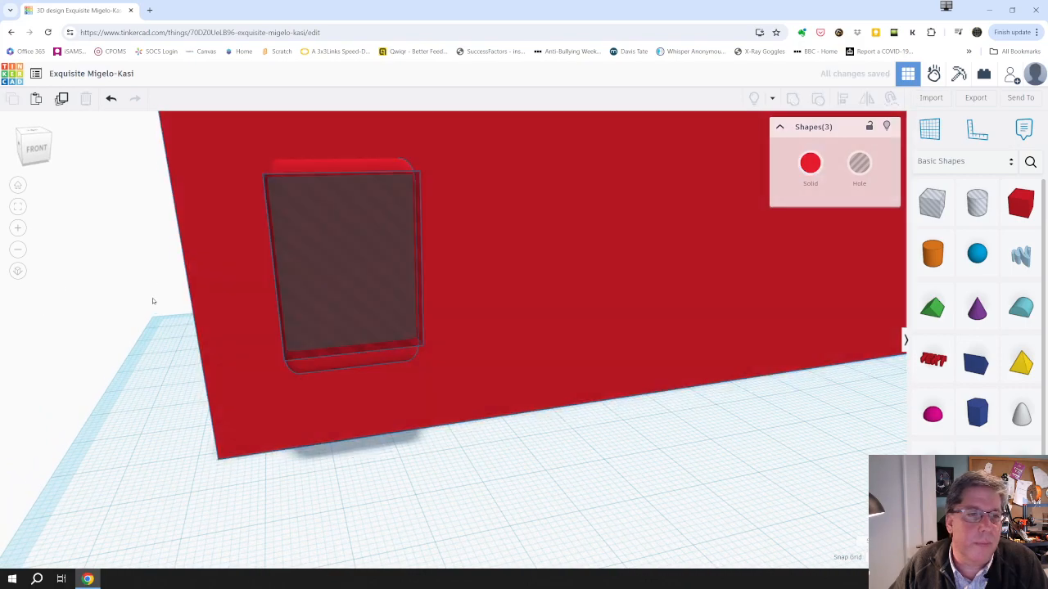
Try a width of 30 along the wall for the rounded box
left_click(311, 171)
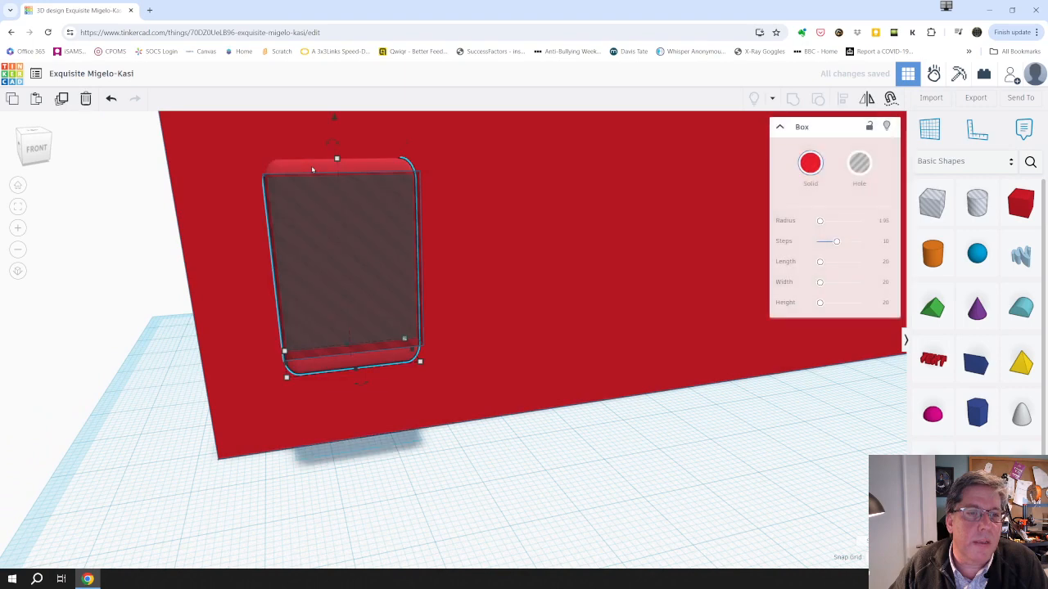
mouse_move(287, 376)
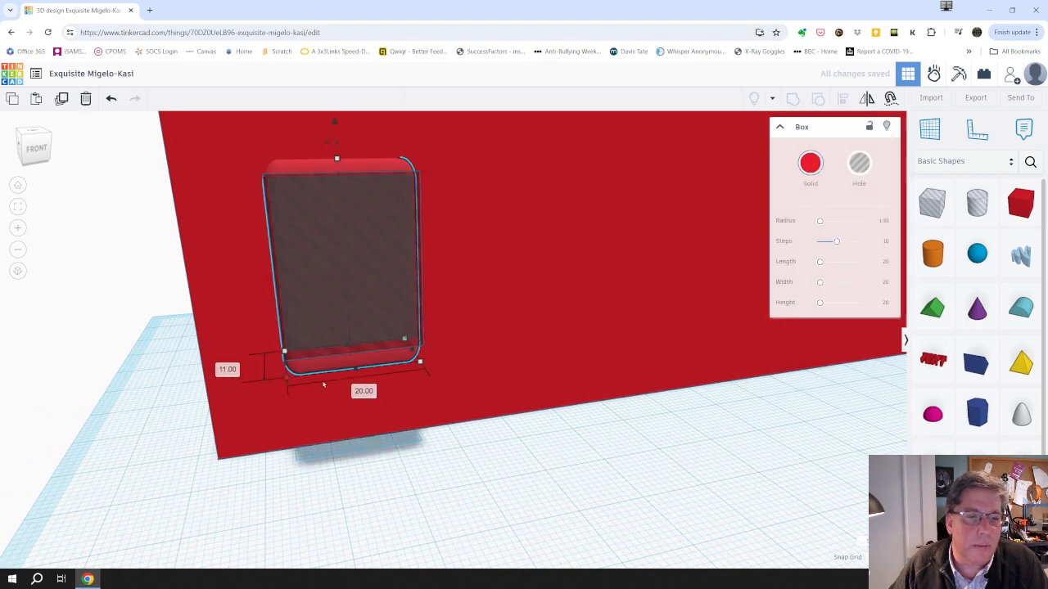
left_click(364, 390)
type("130")
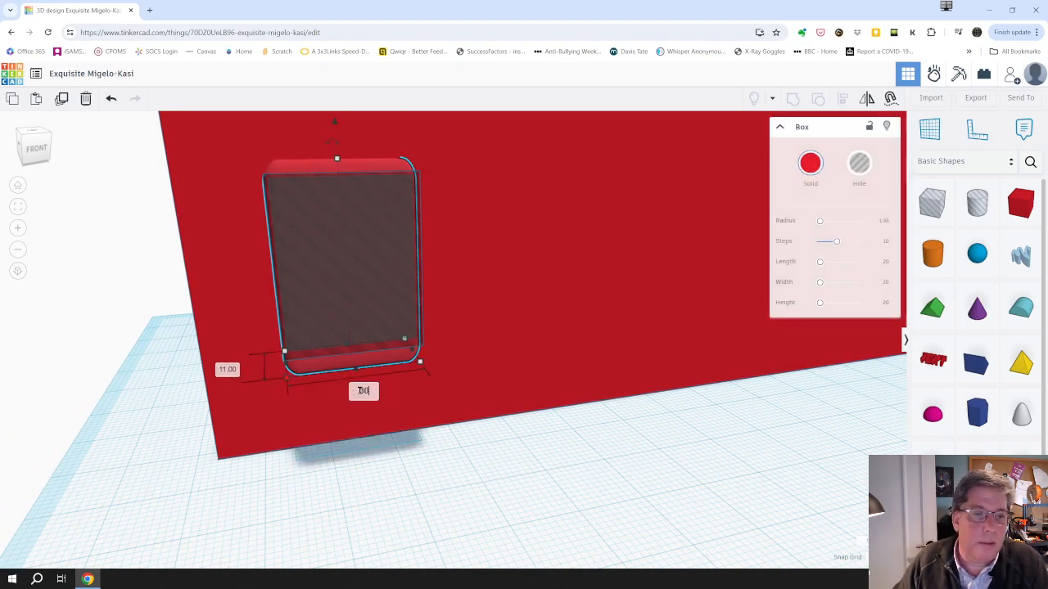
key("Return")
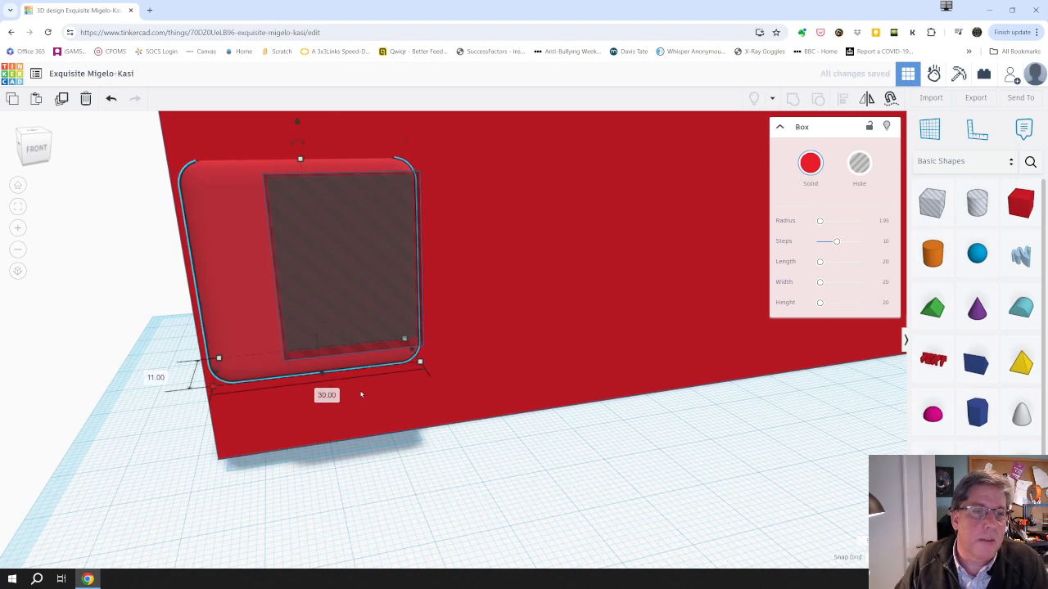
Set the rounded box's width along the wall to 25
left_click(325, 396)
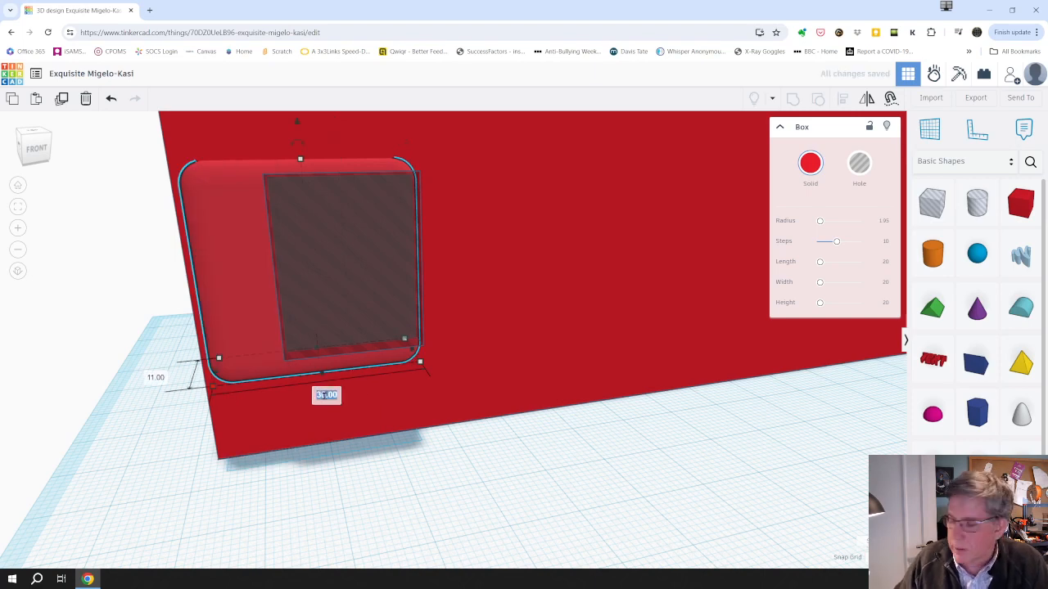
type("25")
key("Return")
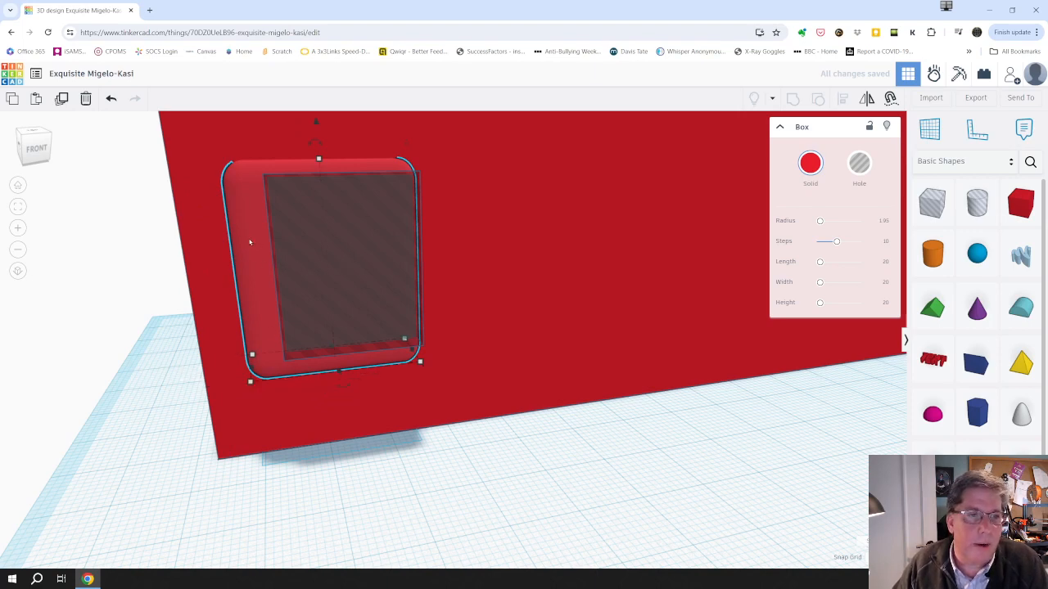
Align the pyramid hole and the rounded box on their centres along the wall's length, keeping the box in place
left_click(348, 263, "shift")
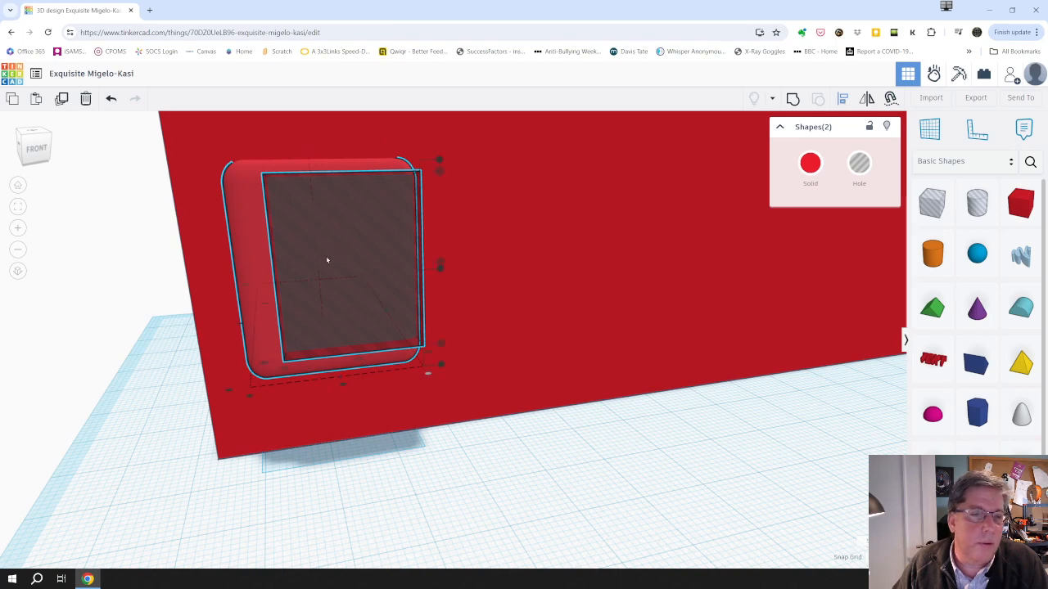
left_click(255, 216)
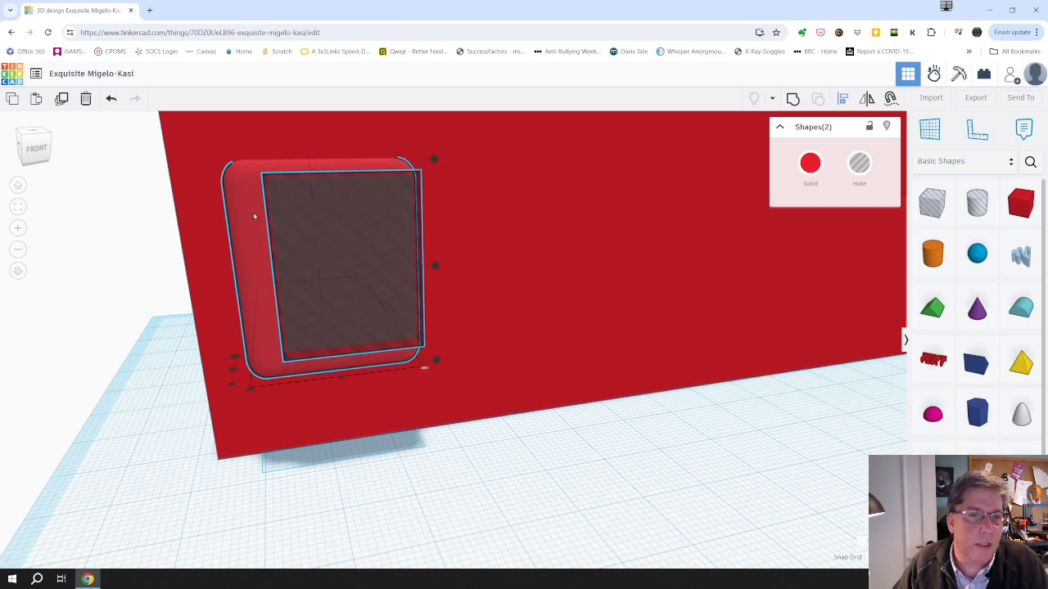
left_click(341, 382)
left_click(58, 240)
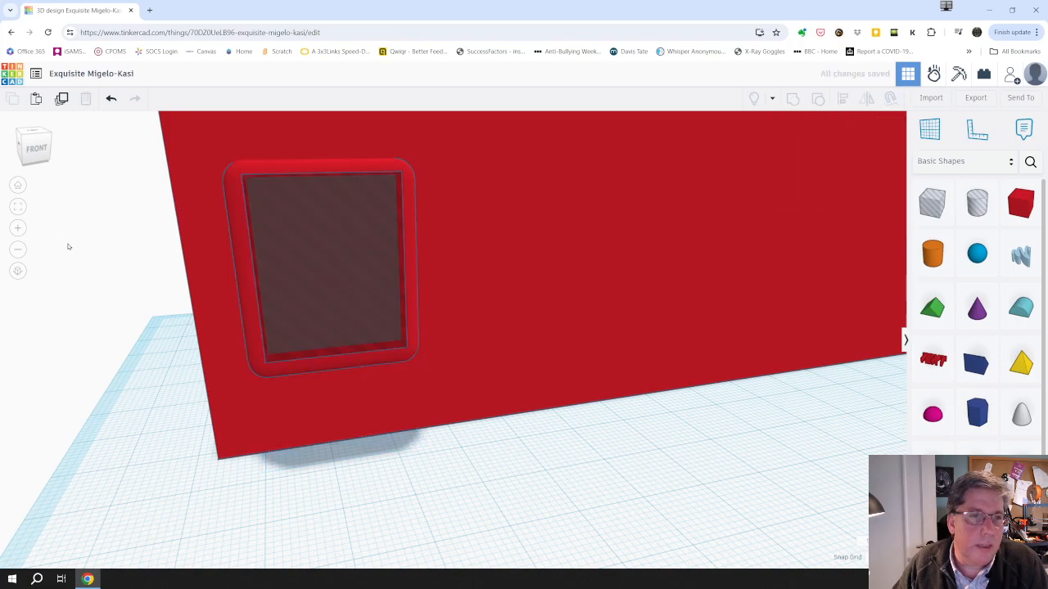
Align the rounded box and the pyramid hole on their vertical centres
right_click_drag(68, 243, 91, 245)
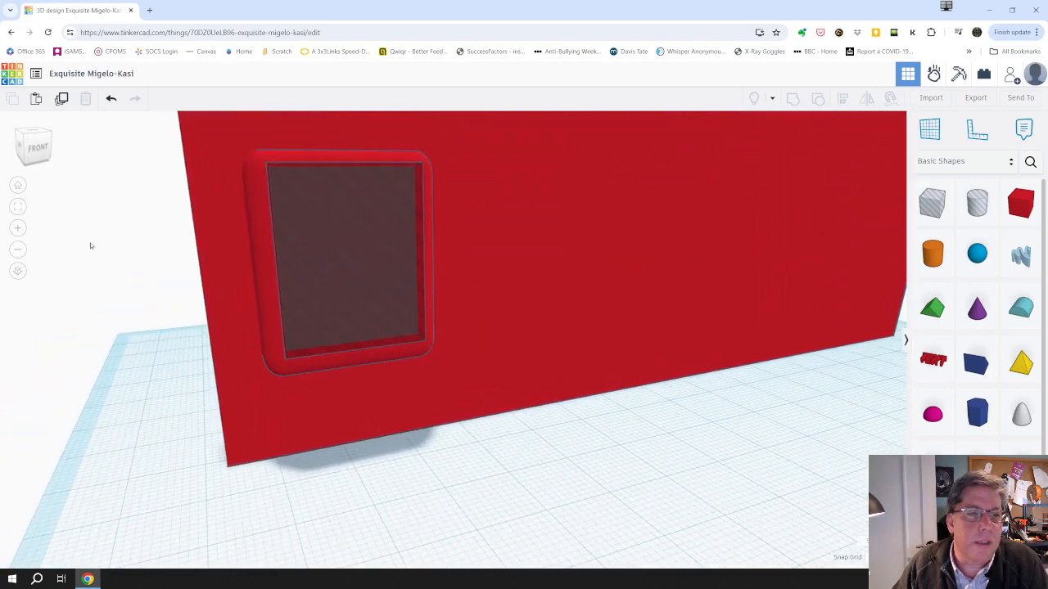
left_click(262, 262)
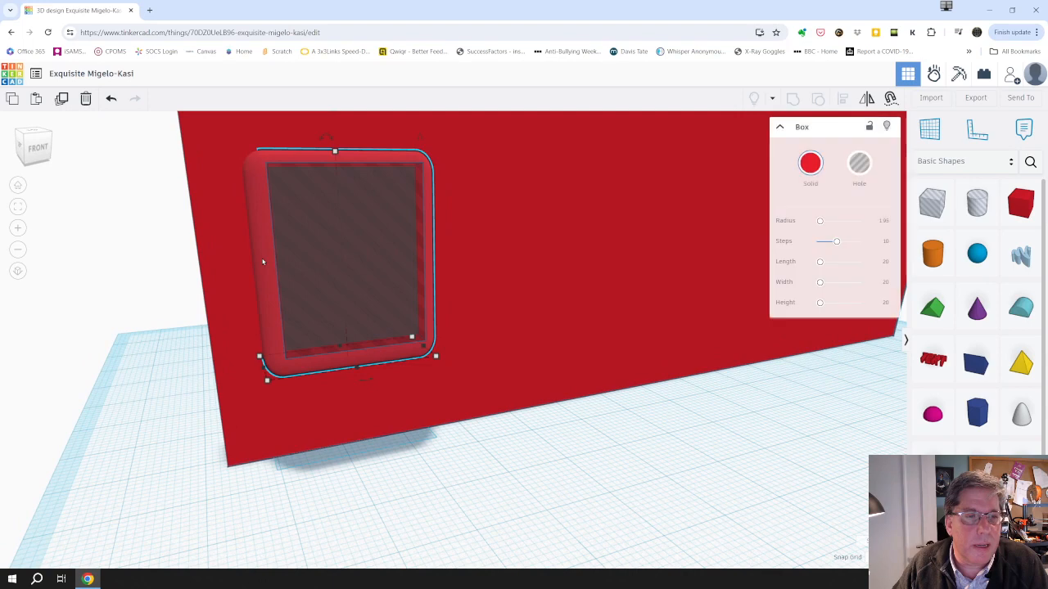
left_click(347, 253, "shift")
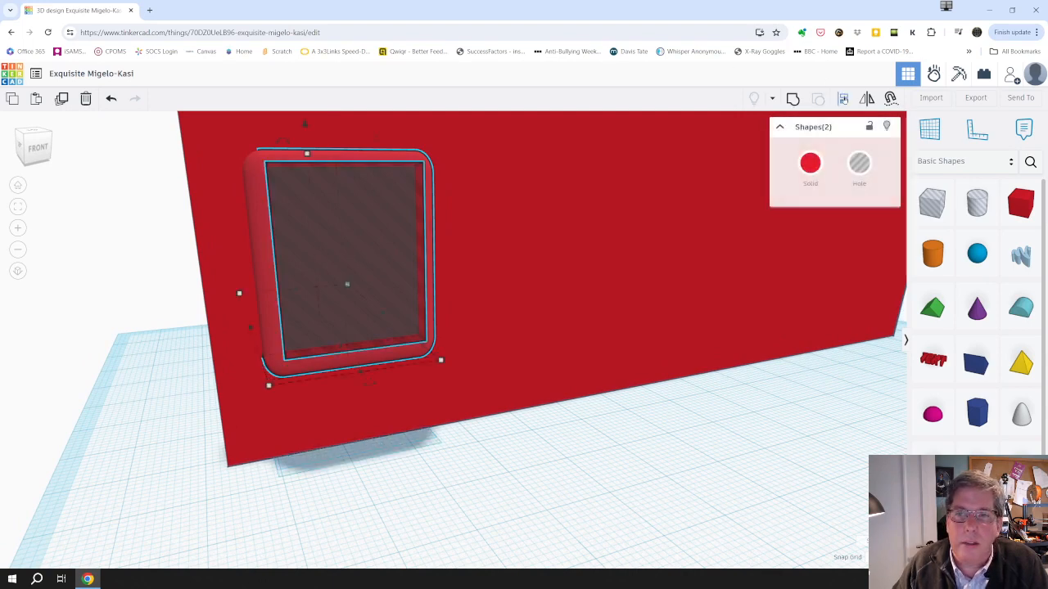
key("l")
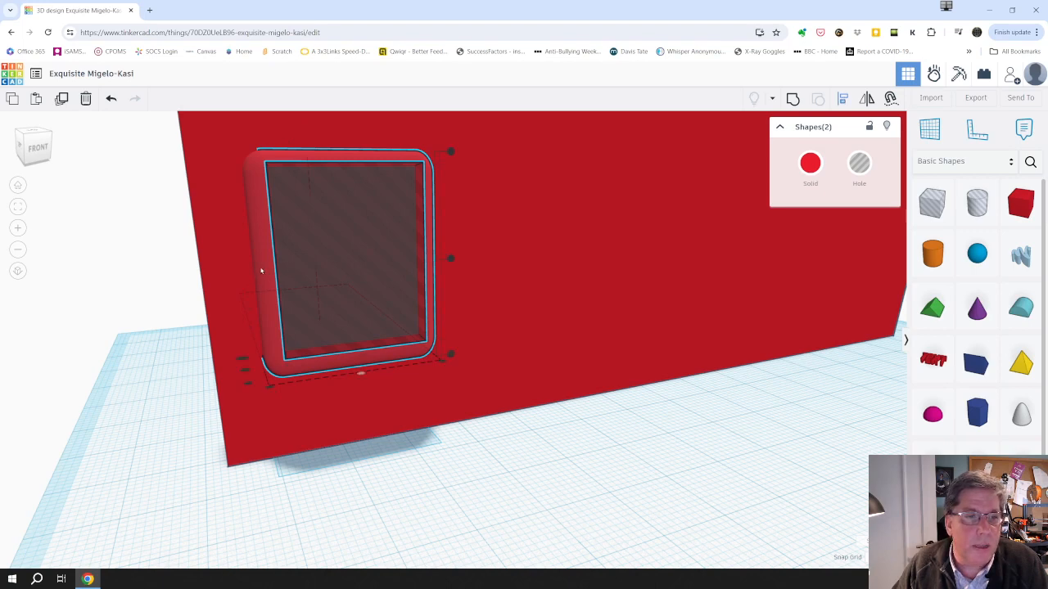
left_click(451, 258)
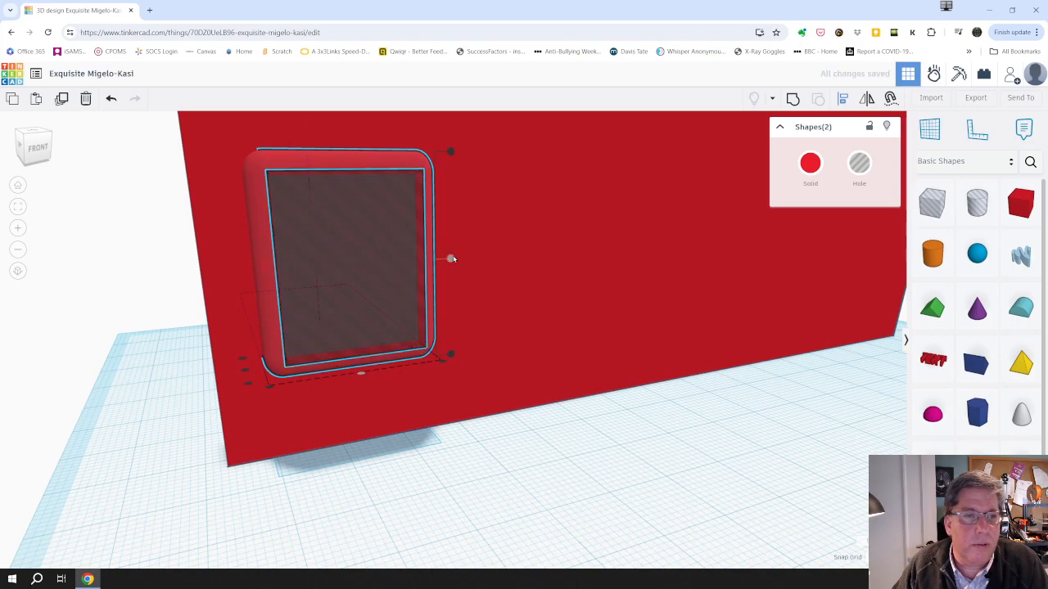
left_click(36, 250)
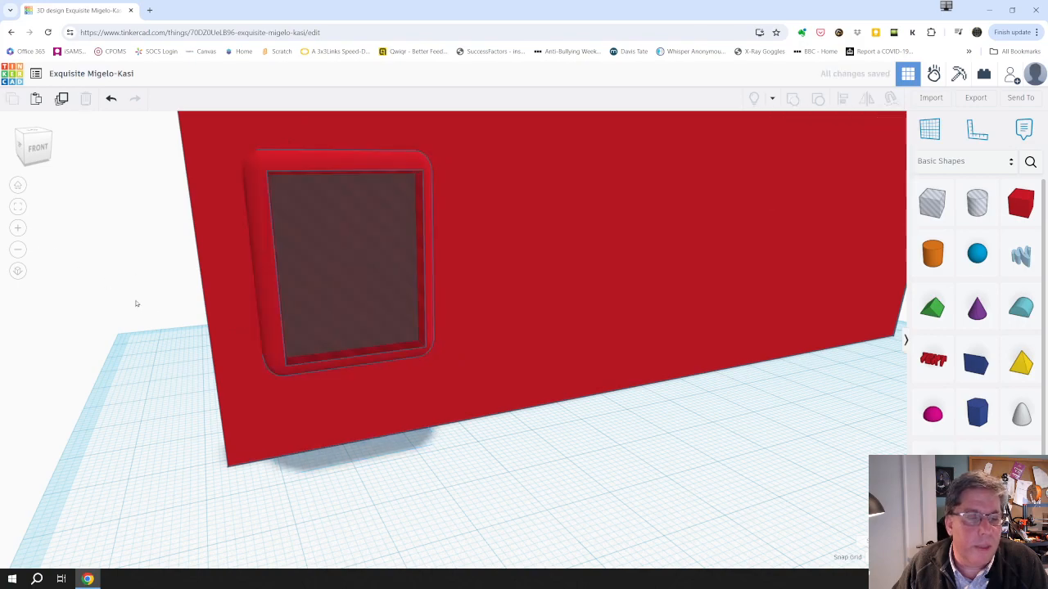
Group the wall, rounded box and pyramid hole to check the centred tapered opening, and ungroup them again
right_click_drag(135, 303, 273, 307)
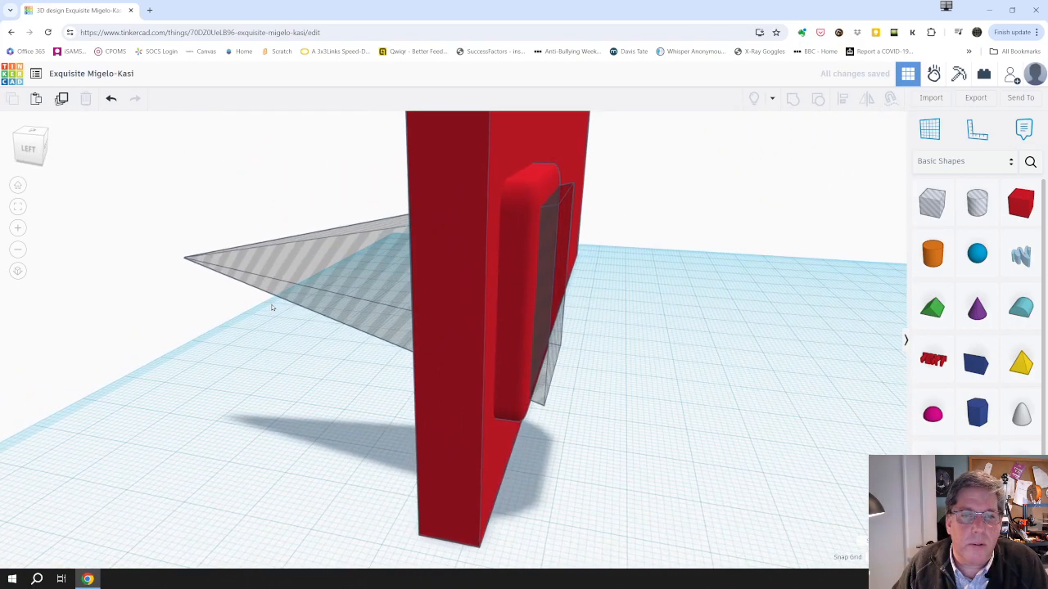
left_click_drag(262, 166, 668, 480)
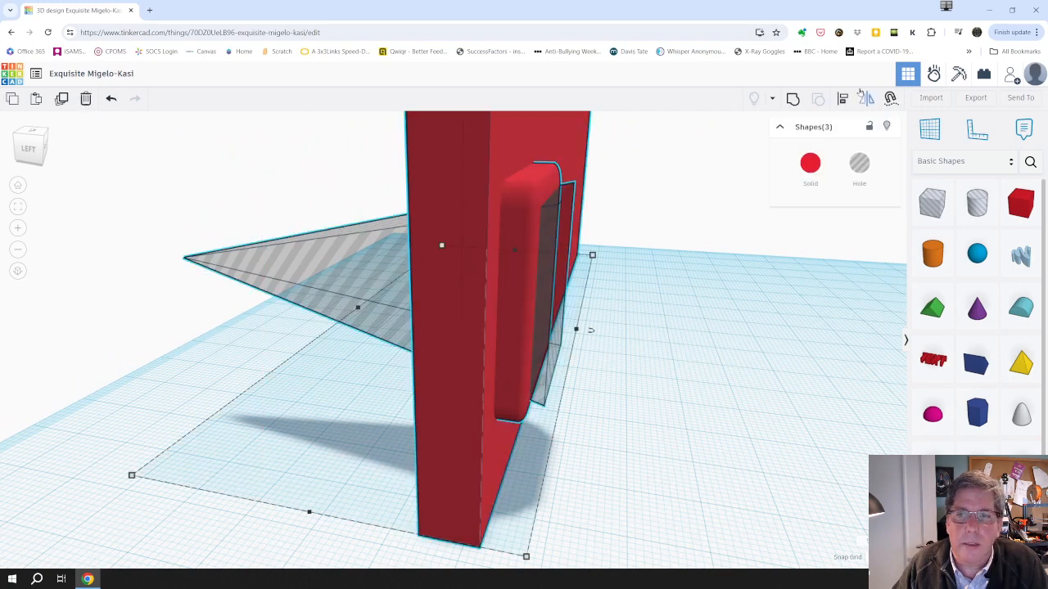
left_click(790, 99)
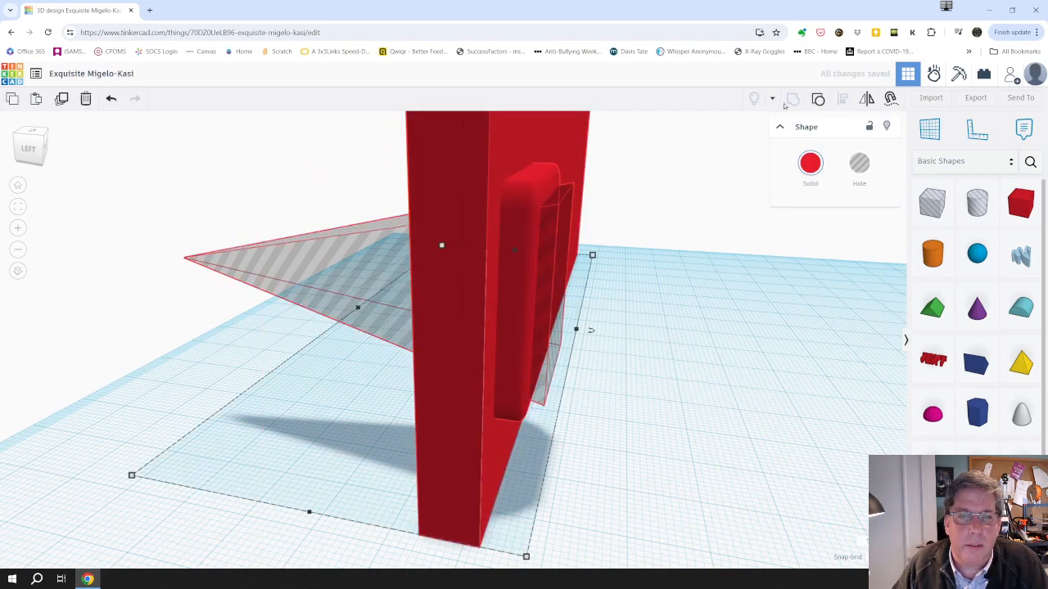
right_click_drag(702, 372, 487, 358)
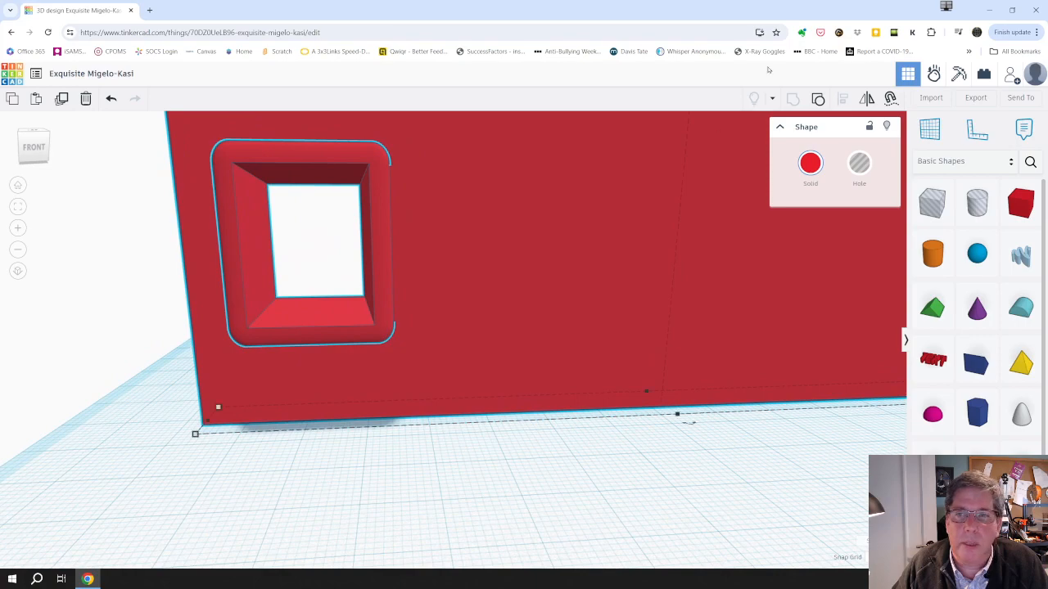
right_click_drag(415, 455, 475, 446)
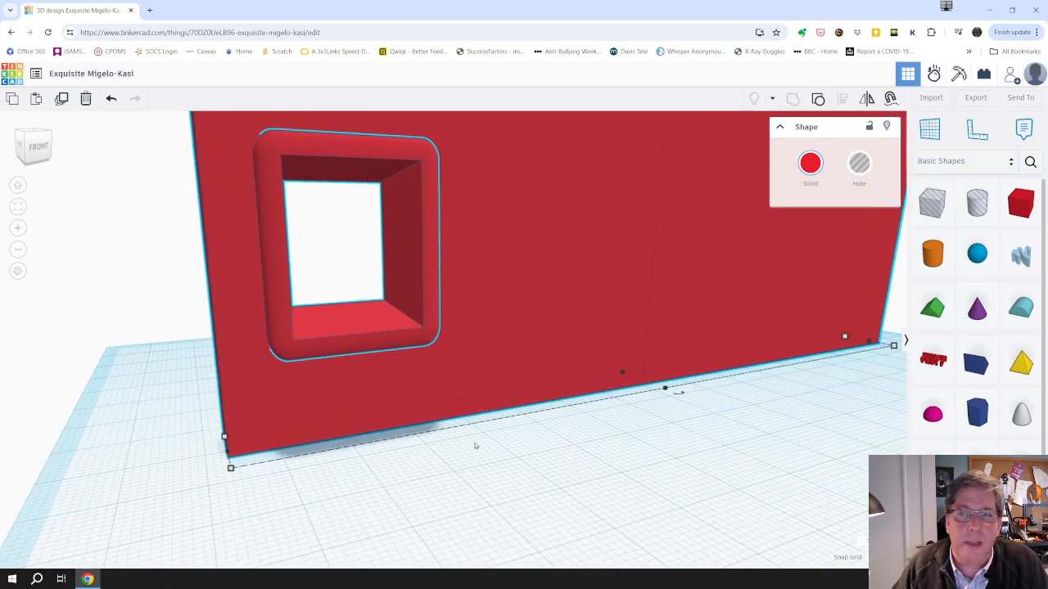
left_click(817, 98)
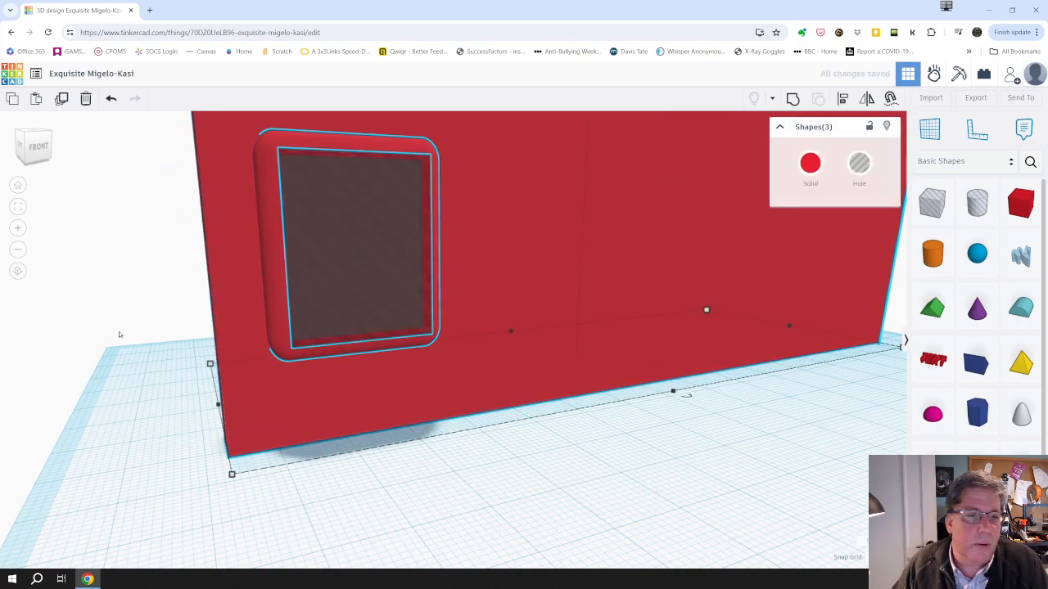
left_click(119, 334)
Duplicate the rounded box together with its pyramid hole and shift the copy along the wall until it sits just beside the original
right_click_drag(121, 331, 189, 340)
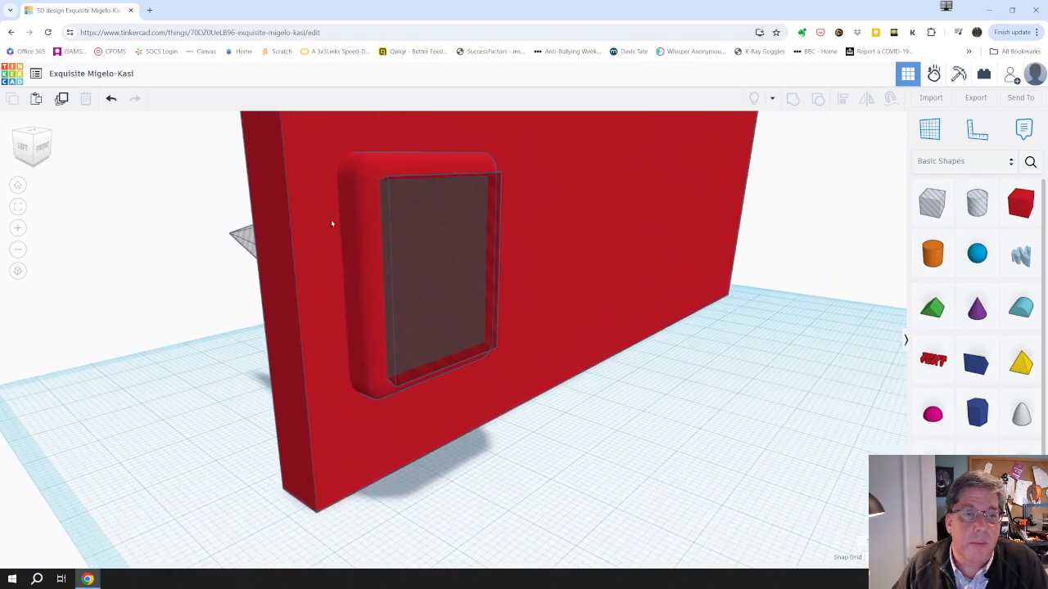
left_click(365, 177)
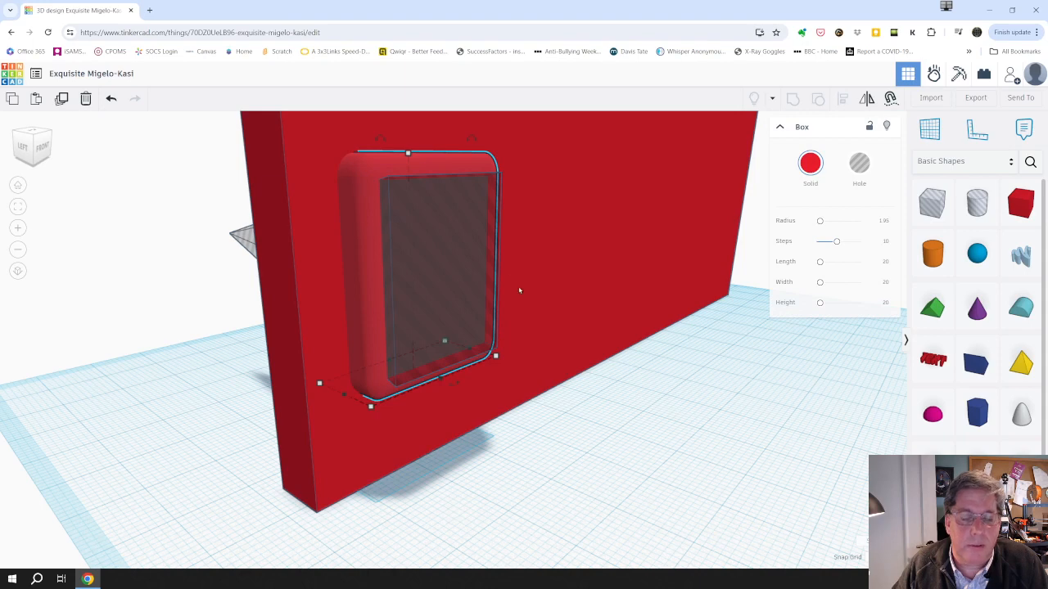
left_click(443, 257, "shift")
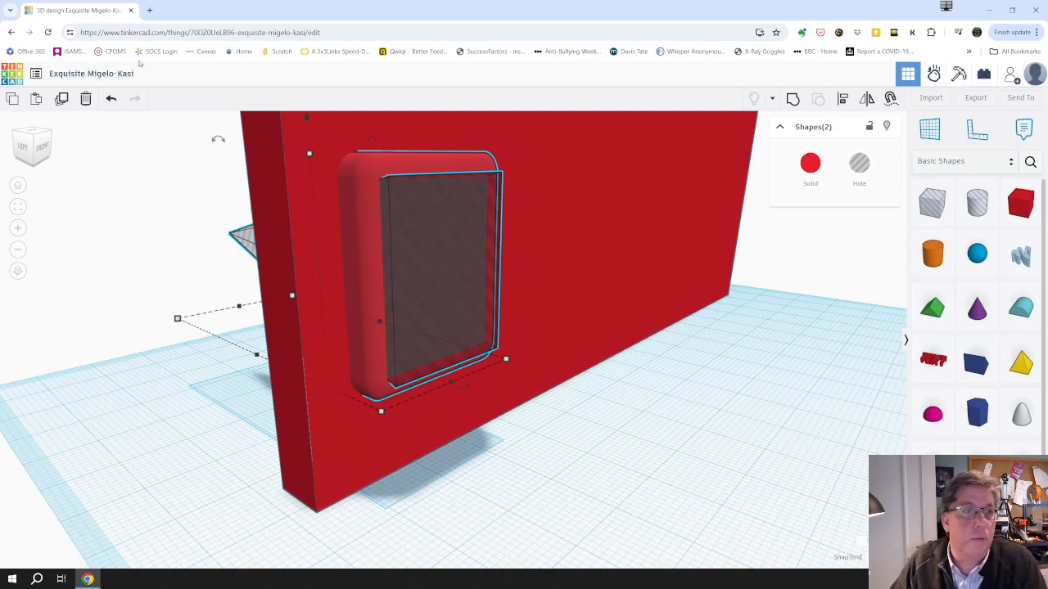
left_click(64, 105)
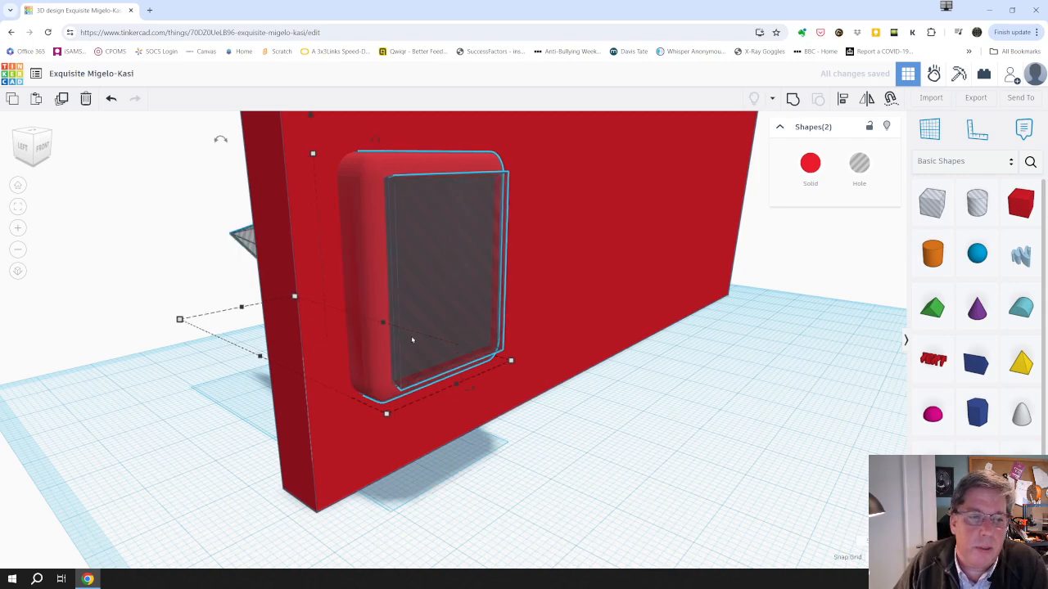
key("Right")
key("Right")
key("Right")
key("Right")
key("Right")
key("Right")
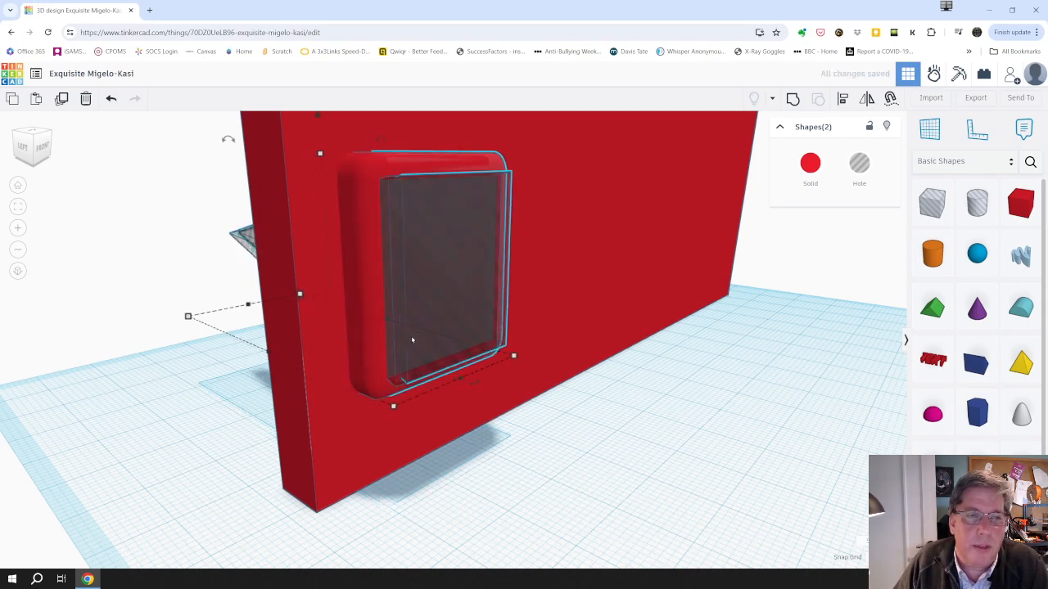
key("Right")
key("Right")
key("Right")
key("Right")
key("Right")
key("Right")
key("Right")
key("Right")
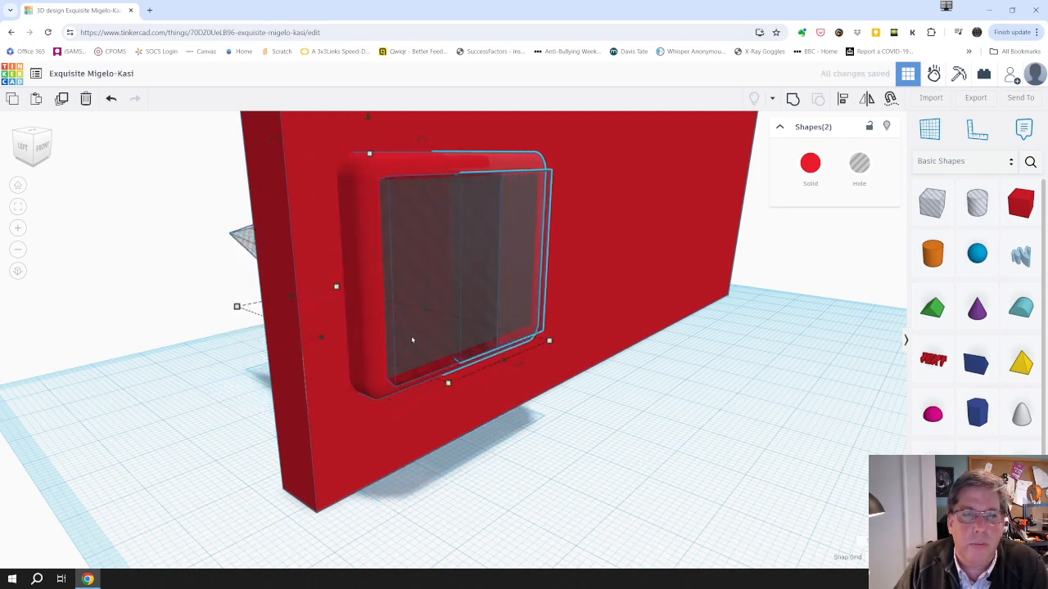
key("Right")
key("Right")
key("Right")
key("Right")
key("Right")
key("Right")
key("Right")
key("Right")
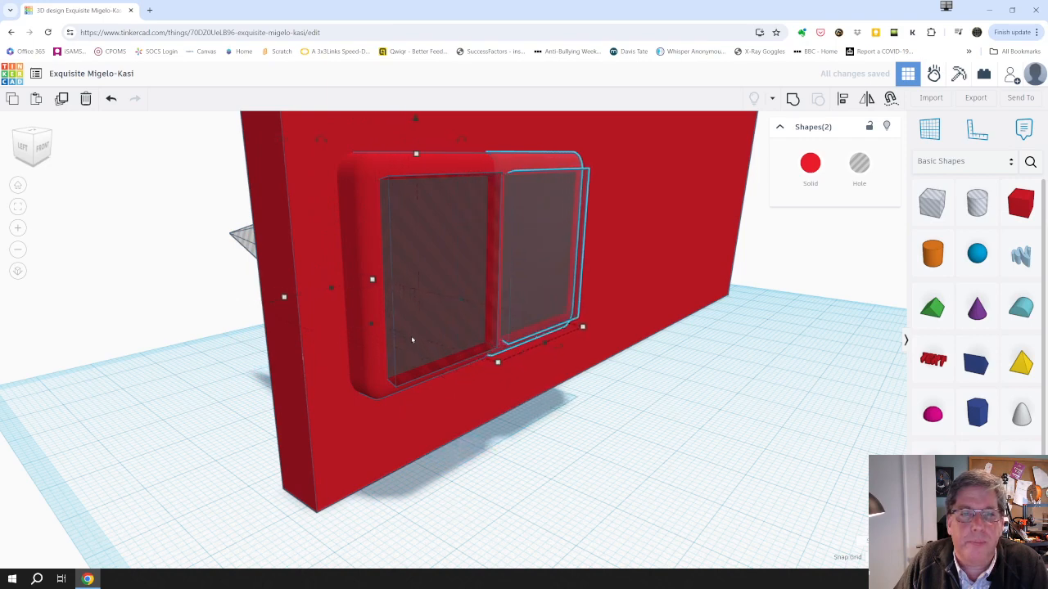
key("Right")
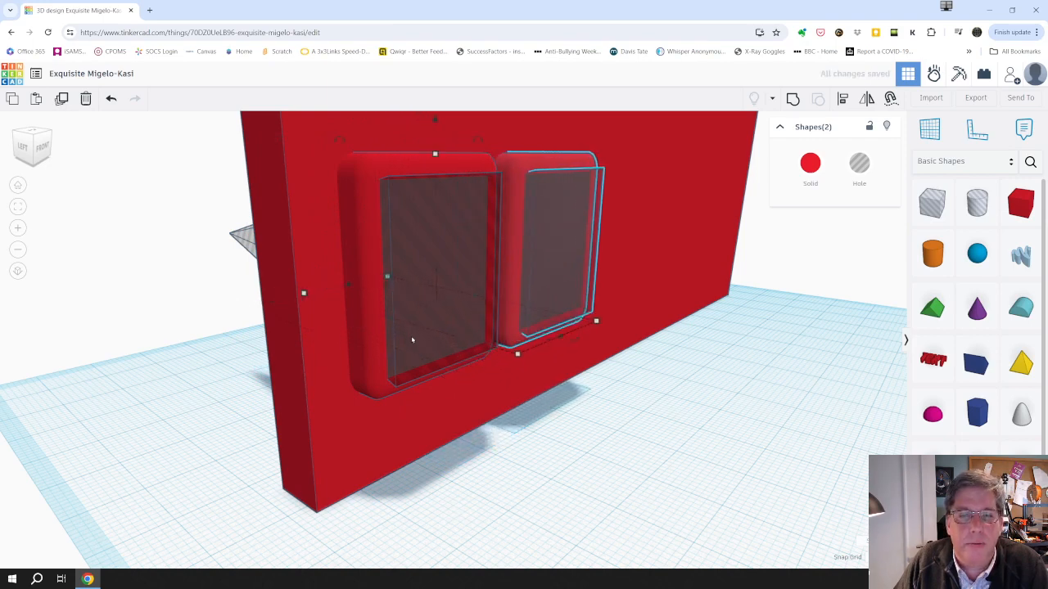
Repeat the spaced duplication three more times to make a row of five windows along the wall
right_click_drag(221, 380, 149, 379)
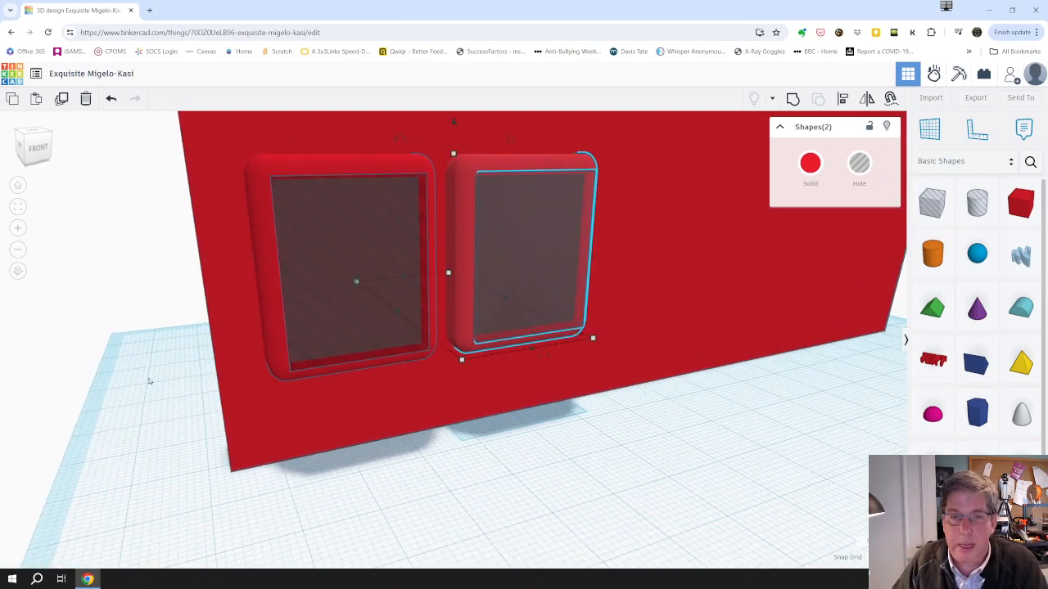
key("ctrl+d")
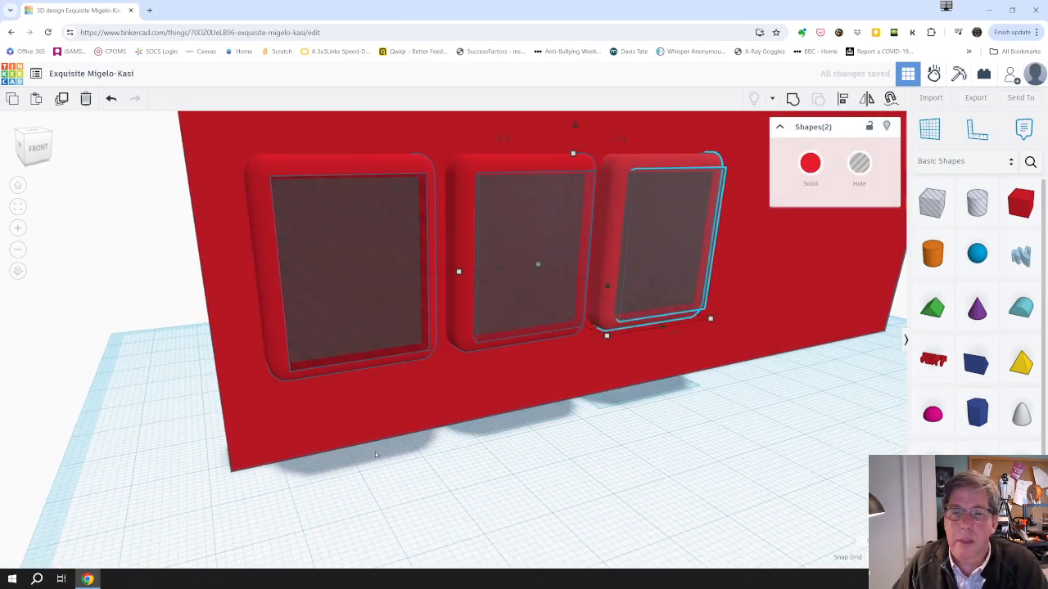
scroll(777, 363, "down", 3)
key("ctrl+d")
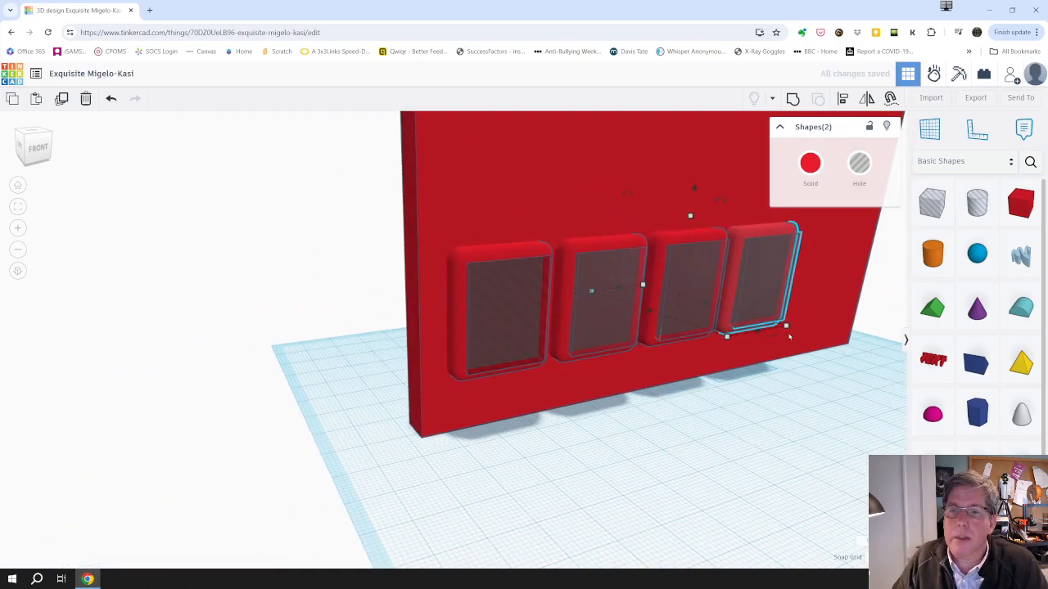
key("ctrl+d")
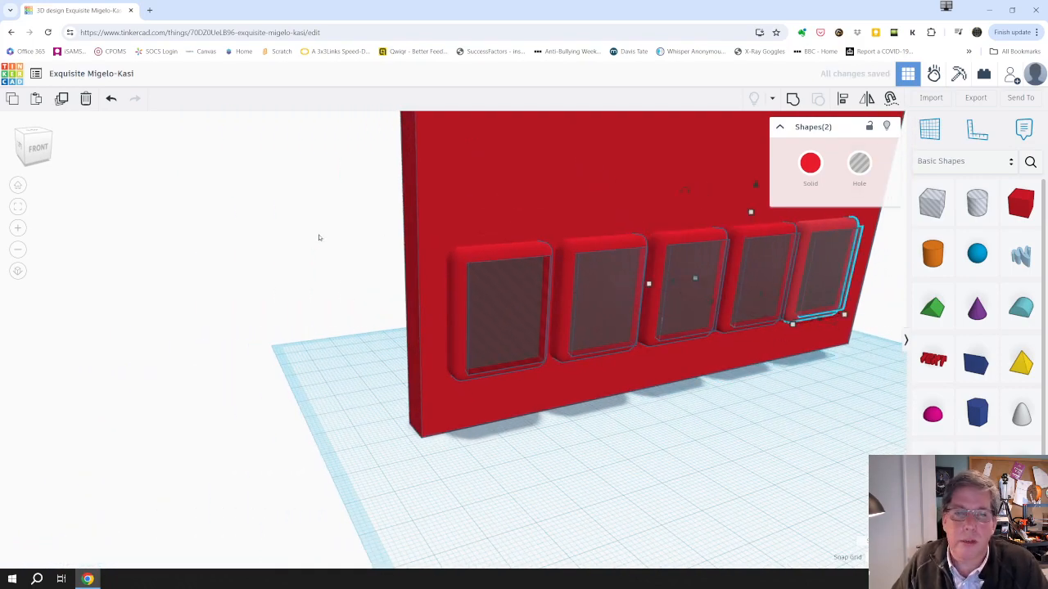
left_click(310, 217)
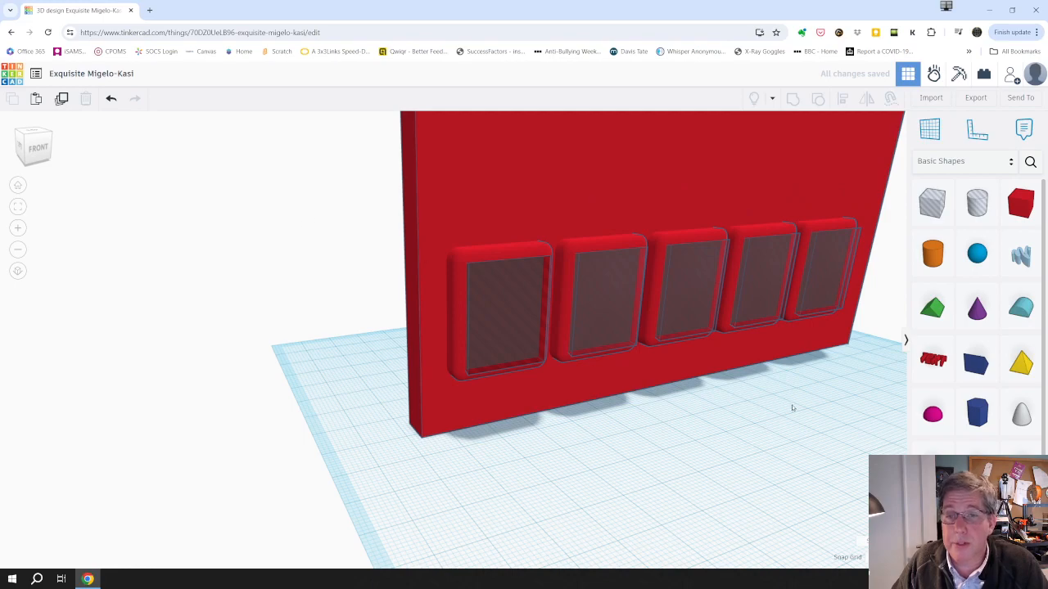
Select all five window frames and their pyramid holes without the wall, duplicate them and raise the copies 33 mm as a second row
right_click_drag(791, 407, 821, 405)
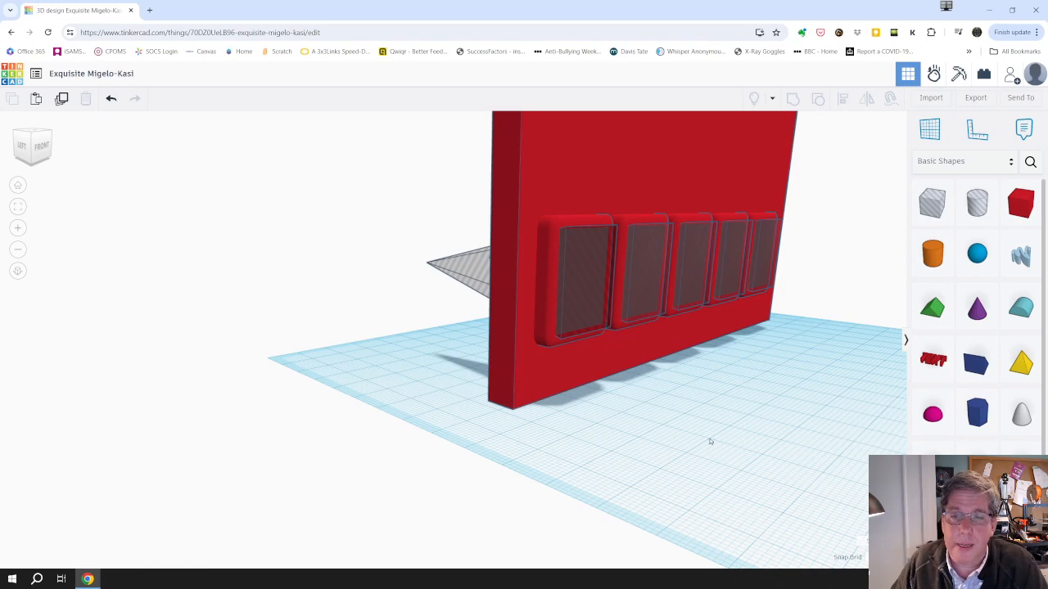
right_click_drag(790, 425, 682, 423)
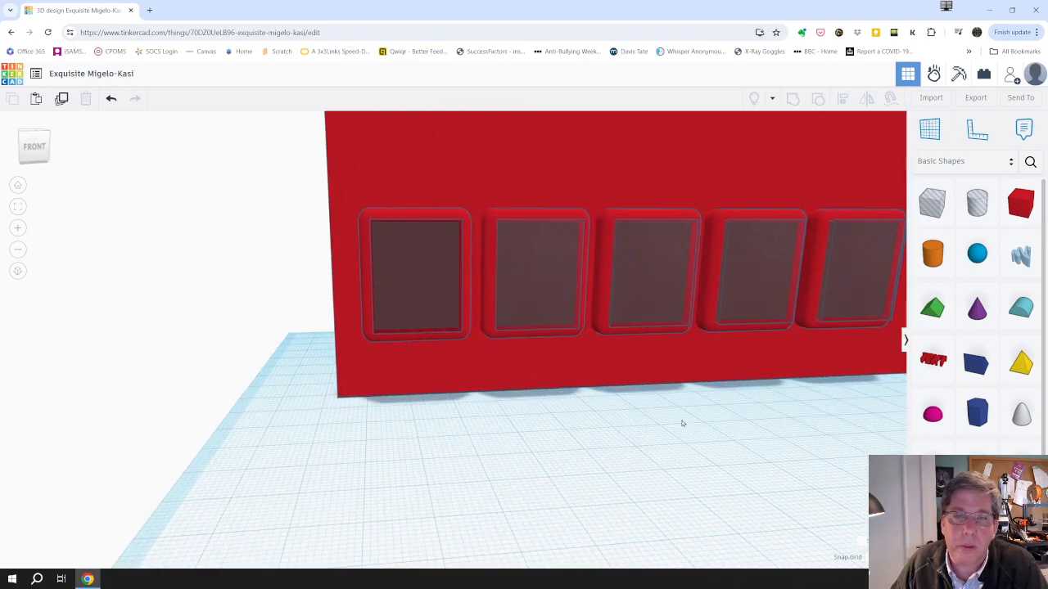
left_click(449, 219)
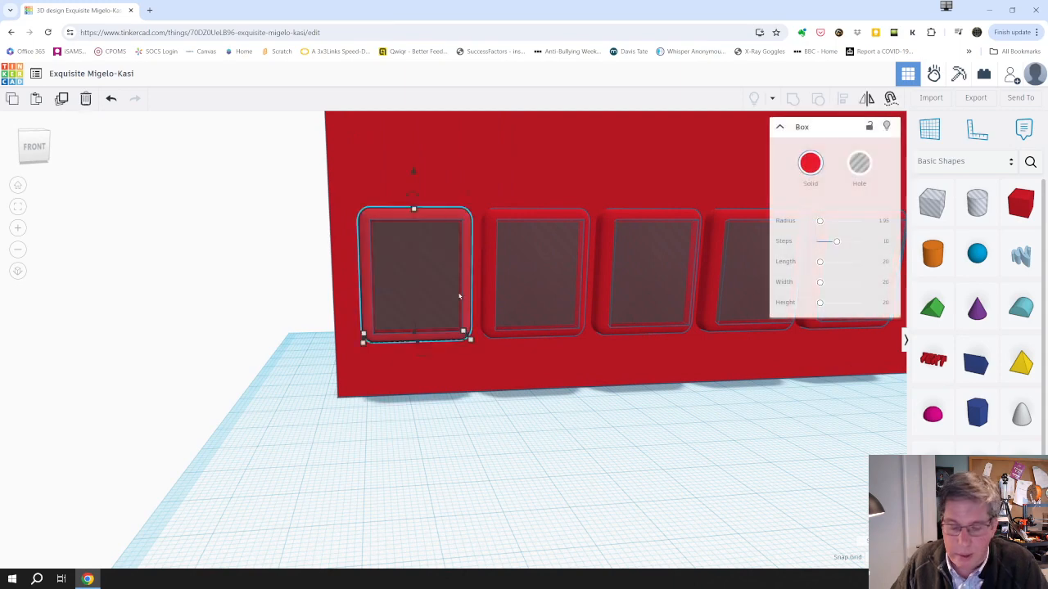
left_click(431, 288, "shift")
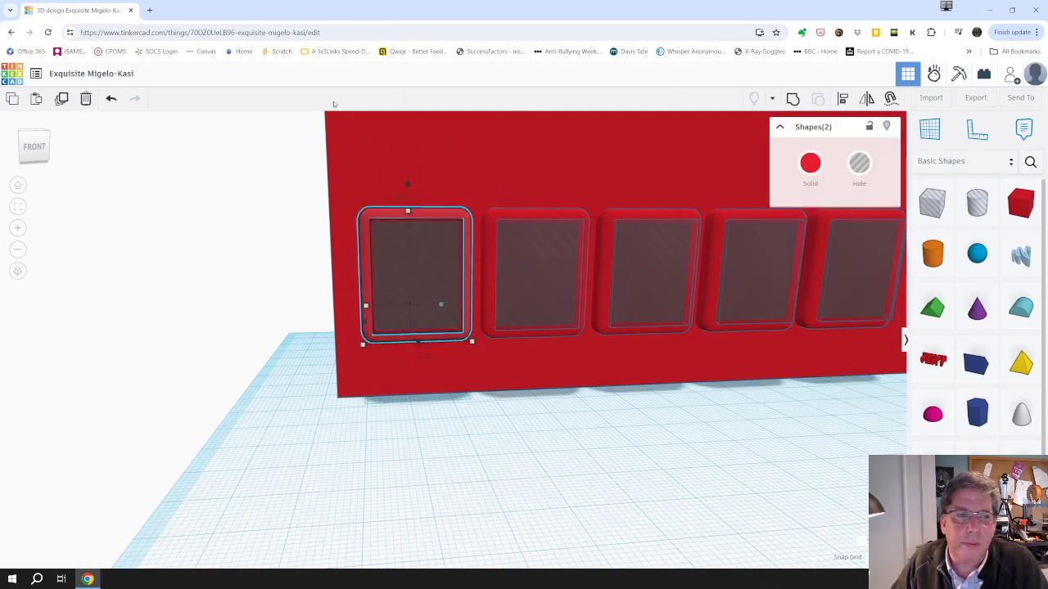
left_click_drag(284, 160, 884, 379)
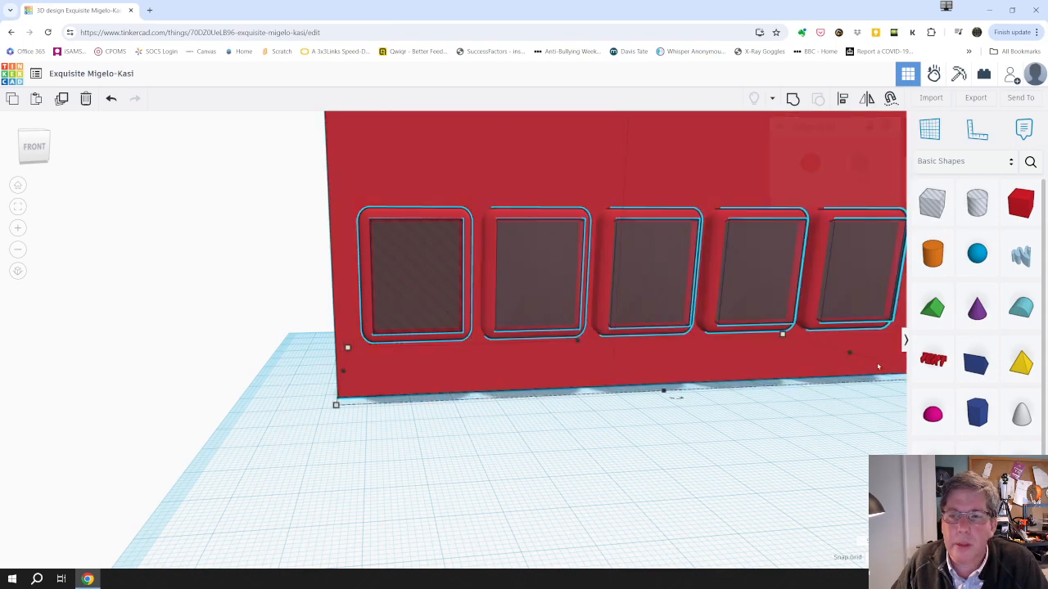
left_click(354, 153, "shift")
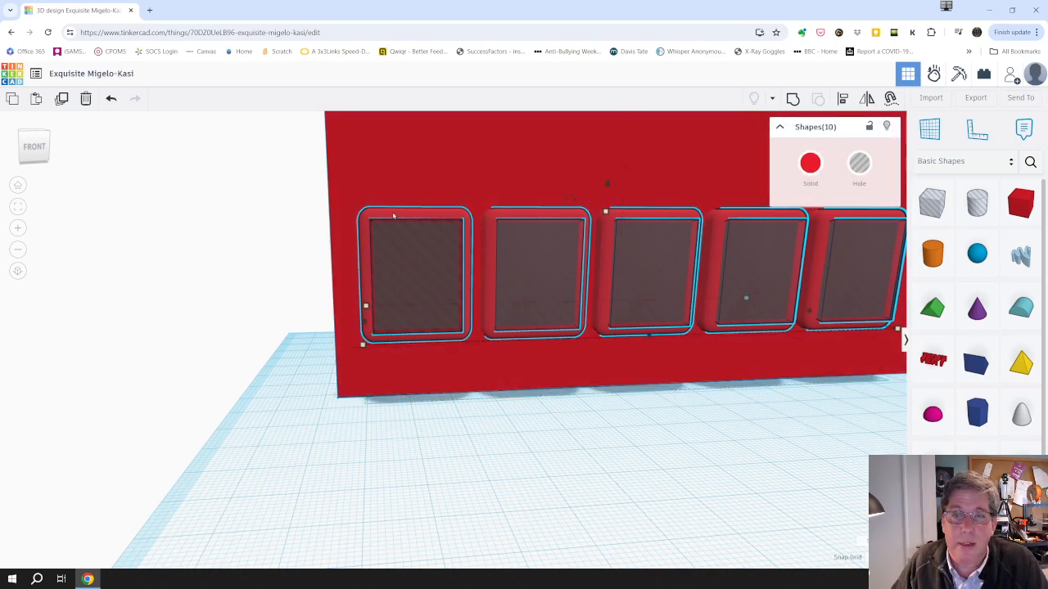
scroll(731, 245, "down", 5)
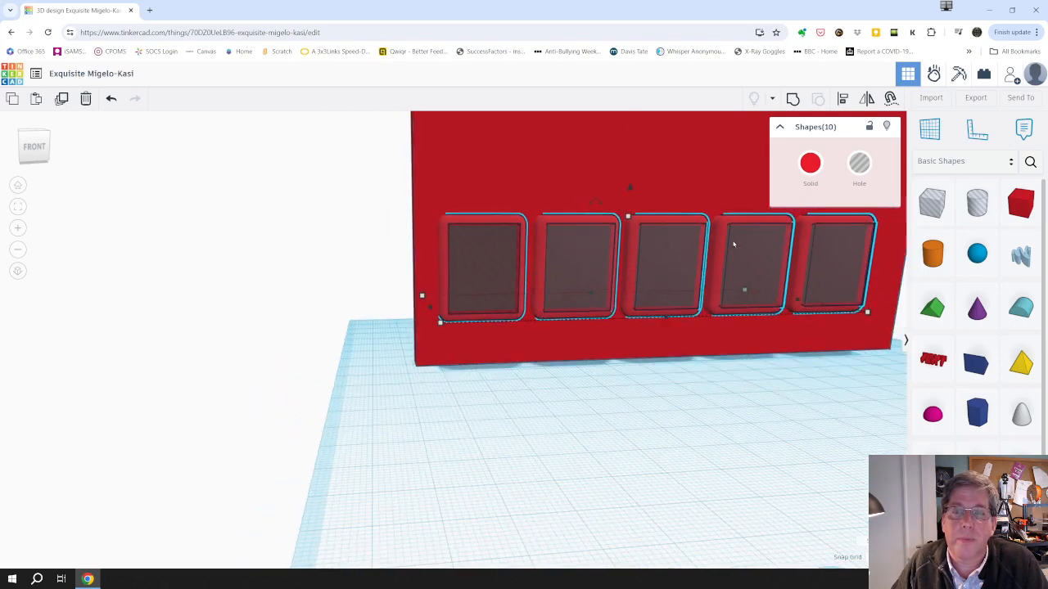
scroll(730, 246, "down", 2)
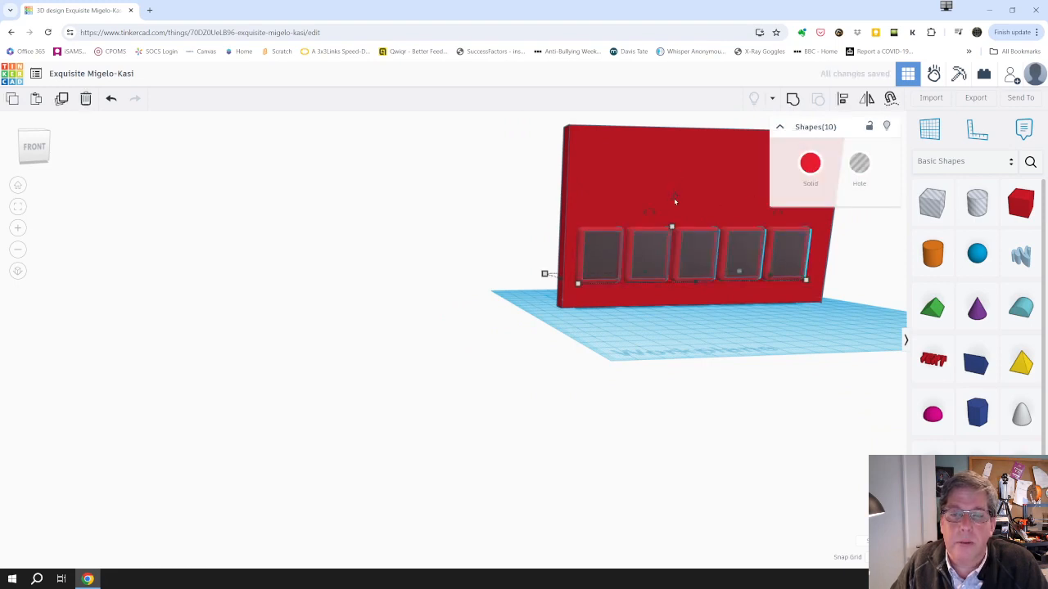
left_click_drag(674, 199, 675, 140)
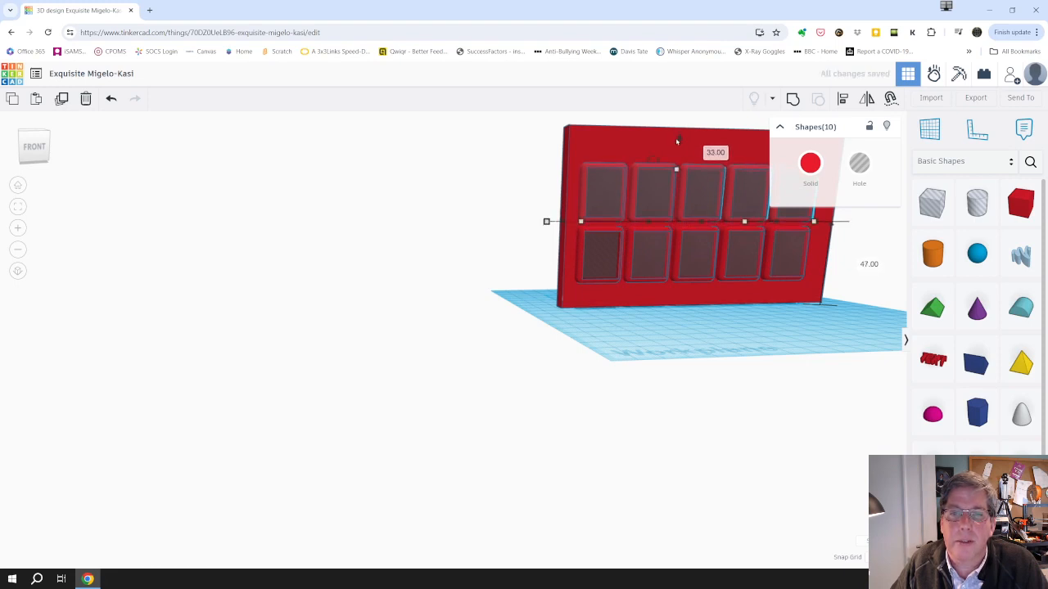
right_click_drag(619, 157, 594, 164)
right_click_drag(520, 194, 518, 215)
scroll(519, 214, "down", 3)
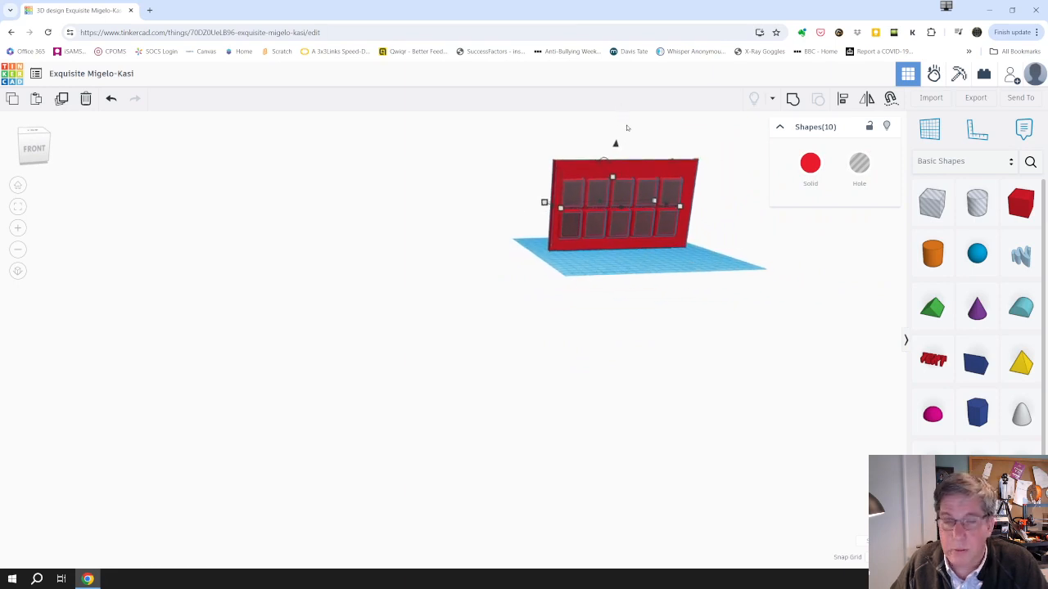
Repeat the raised duplication of the window row three more times to make five rows
key("ctrl+d")
key("ctrl+d")
key("ctrl+d")
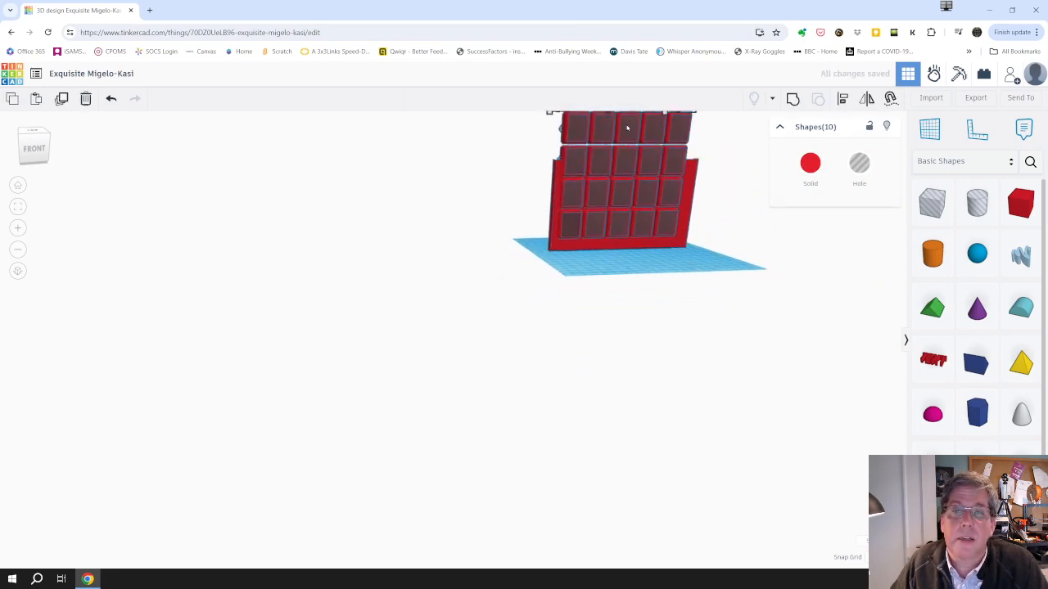
scroll(486, 211, "down", 3)
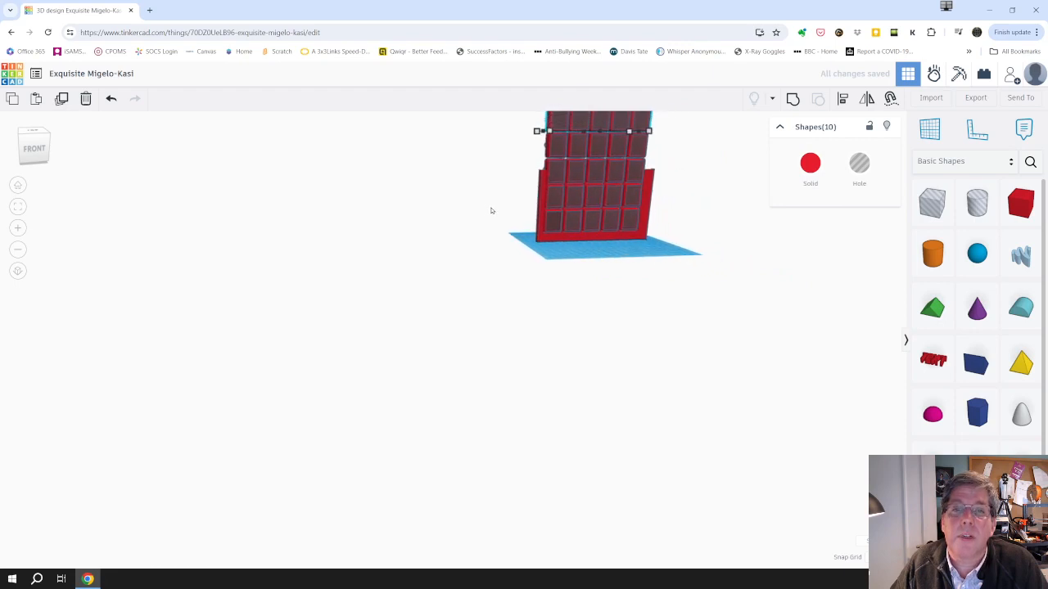
Increase the wall's height to 185 mm so it extends behind all five rows of windows
left_click(539, 194)
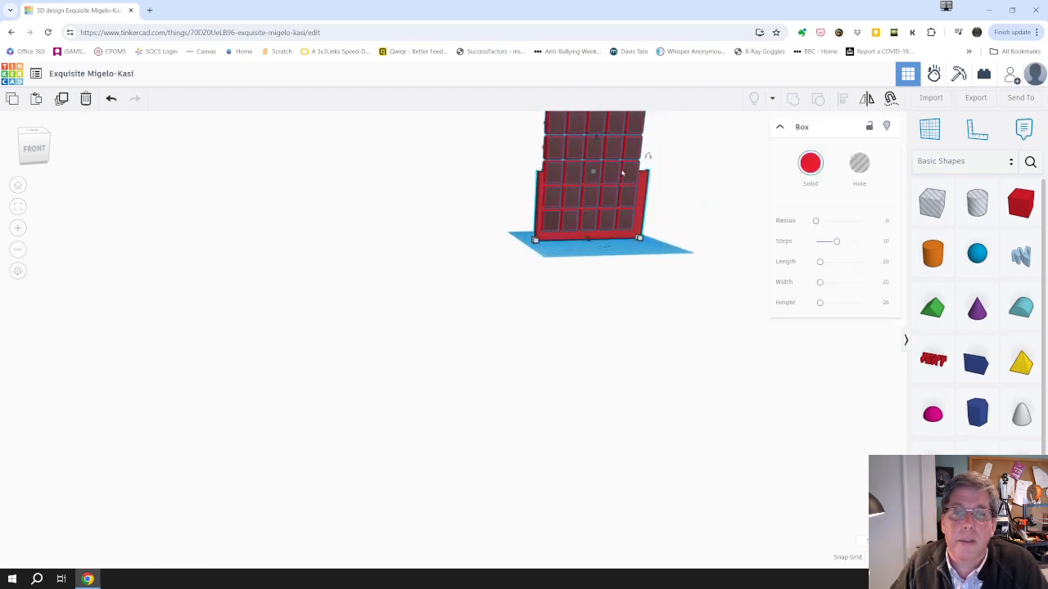
left_click_drag(594, 176, 577, 107)
right_click_drag(484, 161, 472, 180)
scroll(523, 182, "down", 3)
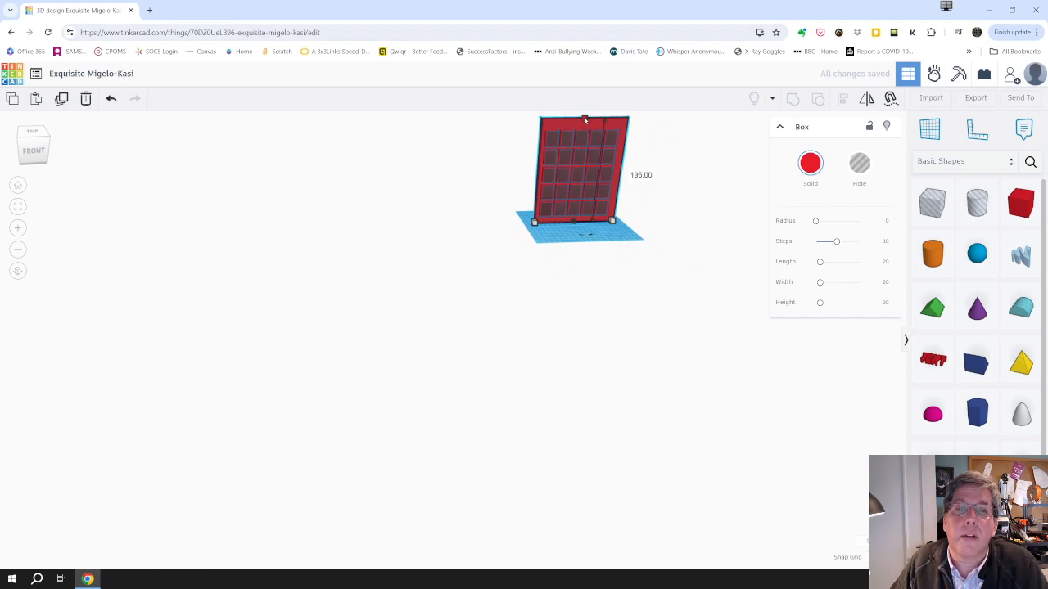
left_click_drag(585, 121, 585, 124)
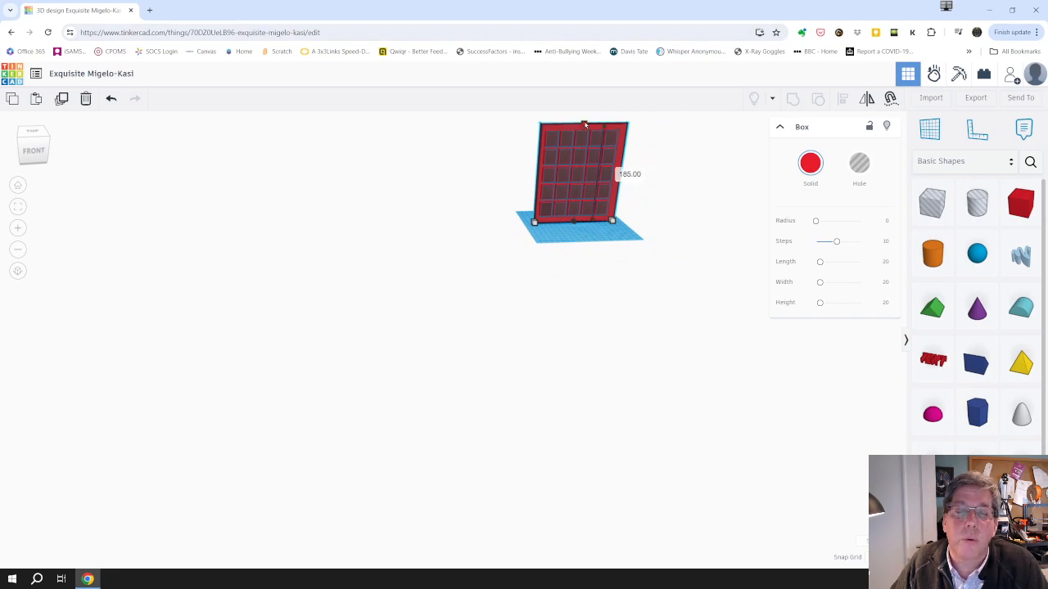
Group the wall with all window frames and pyramid holes to check the tapered openings, and ungroup them again
left_click_drag(514, 118, 664, 255)
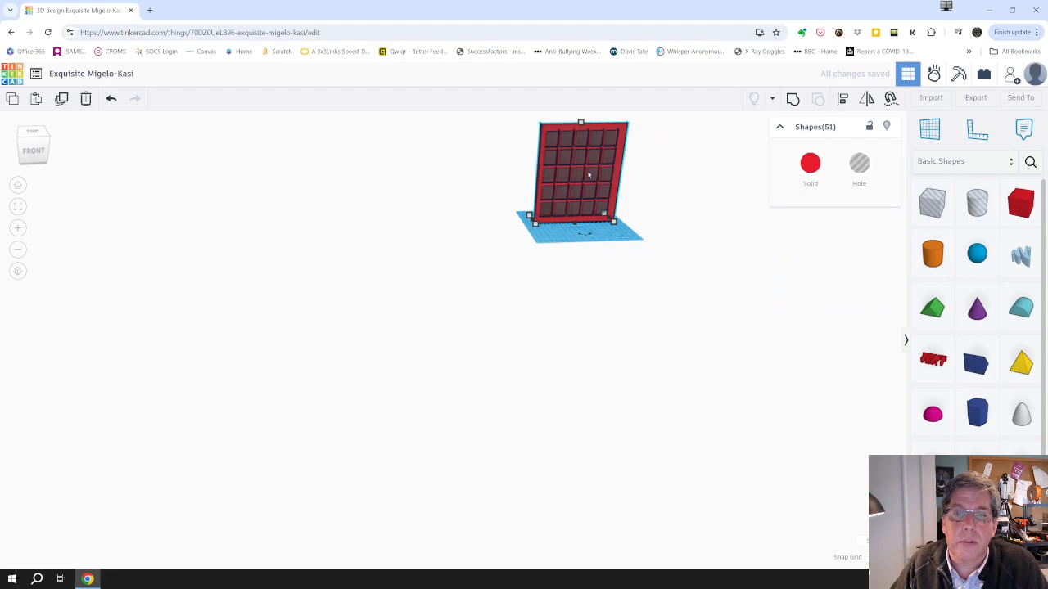
left_click(793, 99)
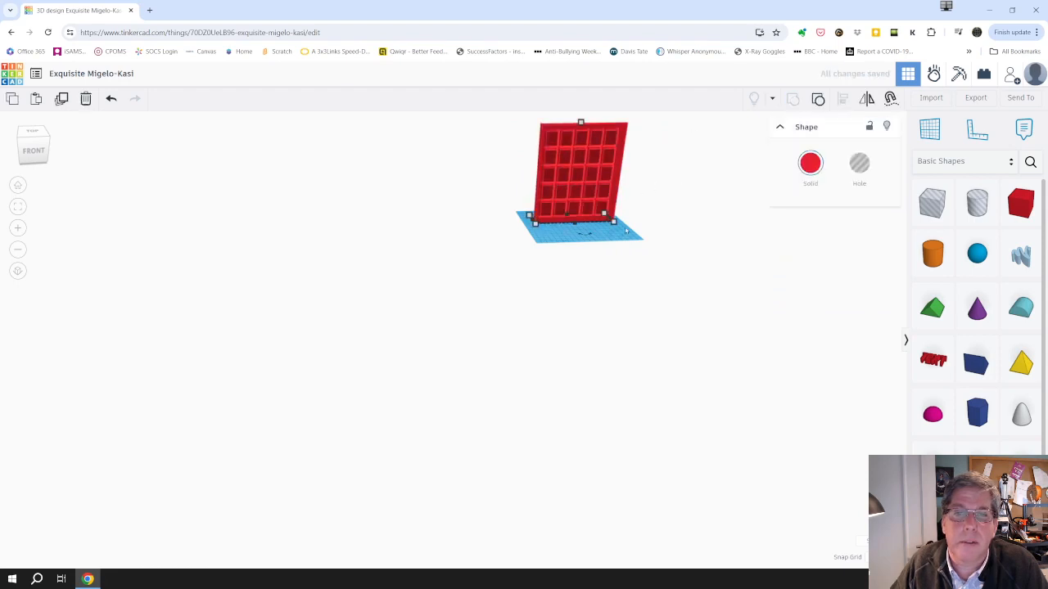
scroll(559, 187, "up", 3)
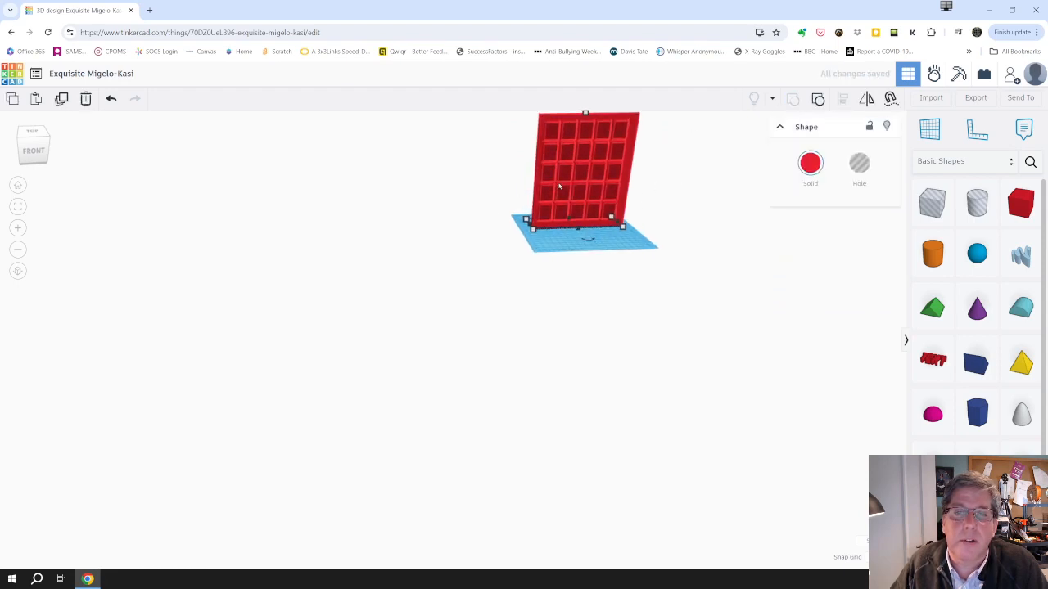
scroll(545, 168, "up", 3)
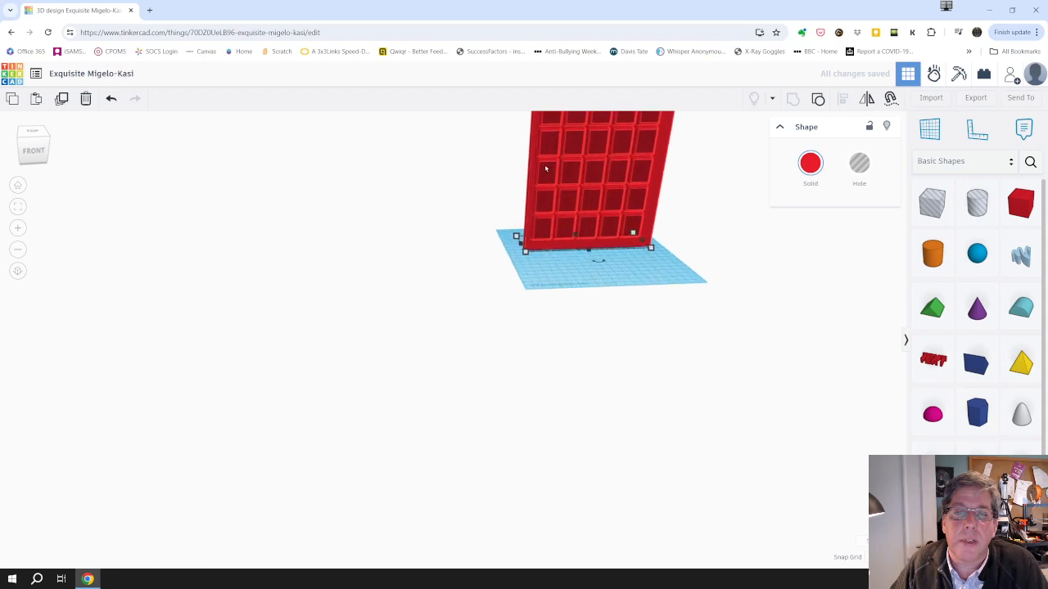
scroll(545, 168, "up", 3)
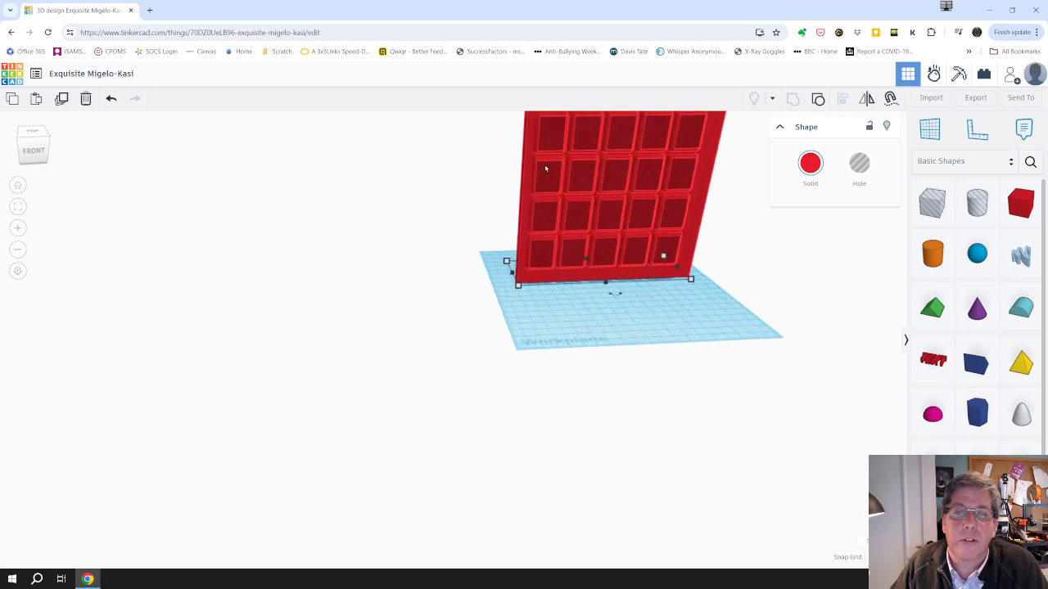
scroll(545, 168, "up", 4)
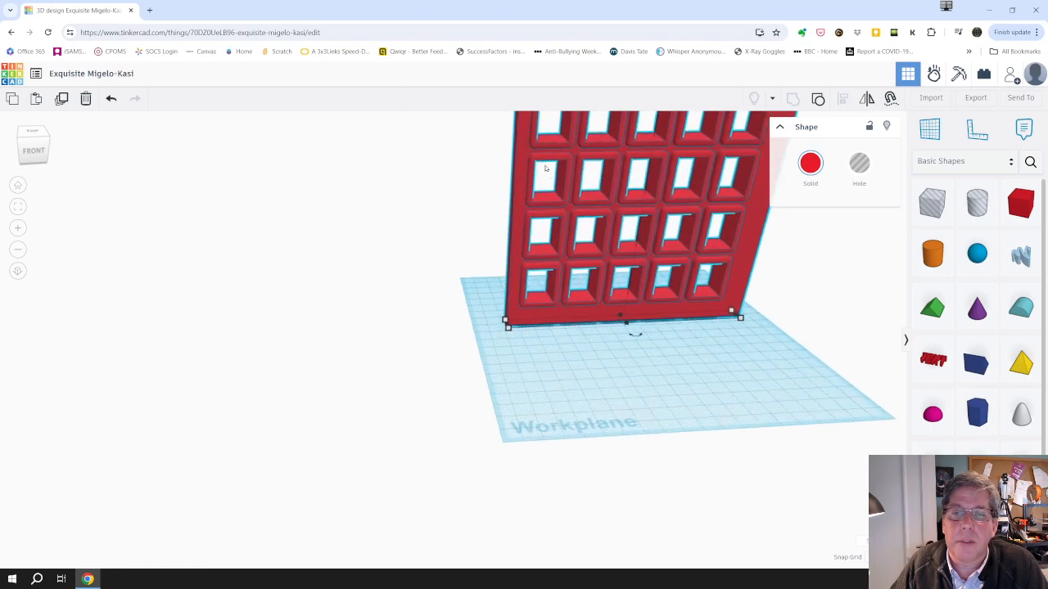
scroll(545, 168, "down", 2)
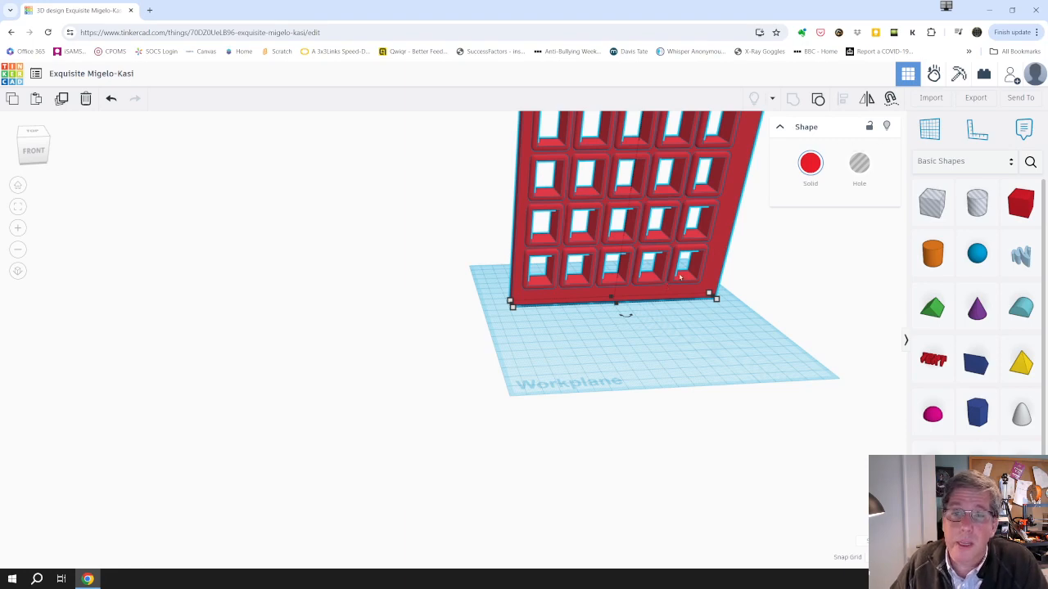
left_click(816, 102)
left_click(484, 249)
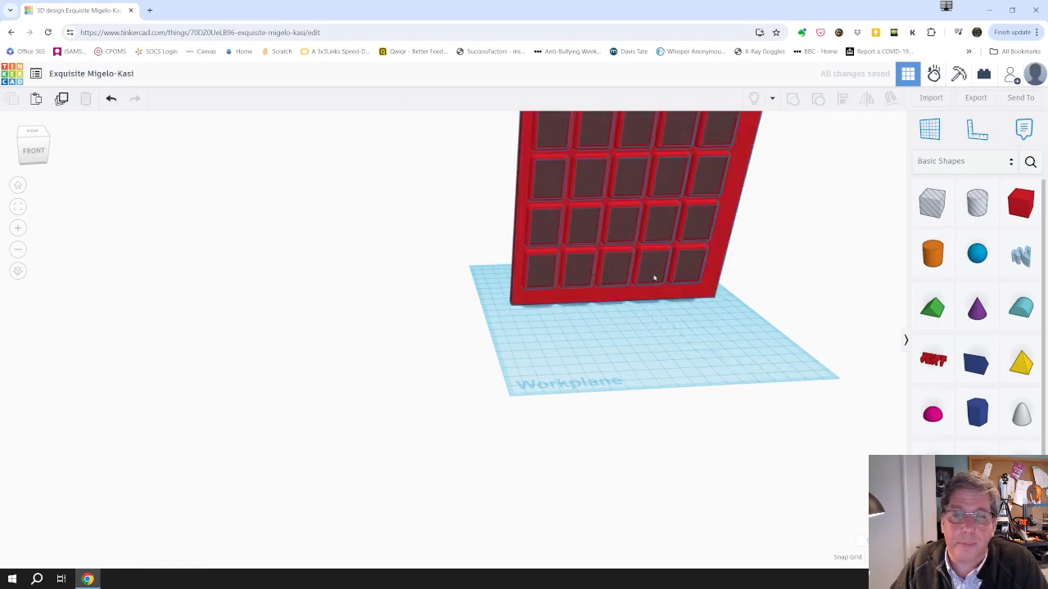
Duplicate the bottom-right window frame together with its pyramid hole and move the copy sideways, well clear of the wall
left_click(693, 269)
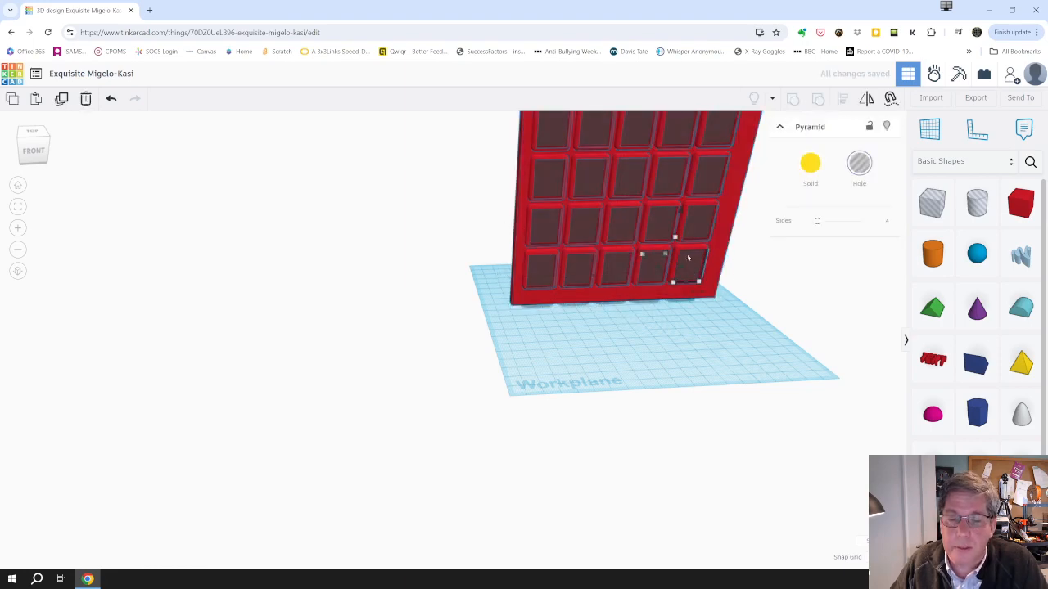
scroll(675, 237, "up", 3)
scroll(673, 237, "up", 2)
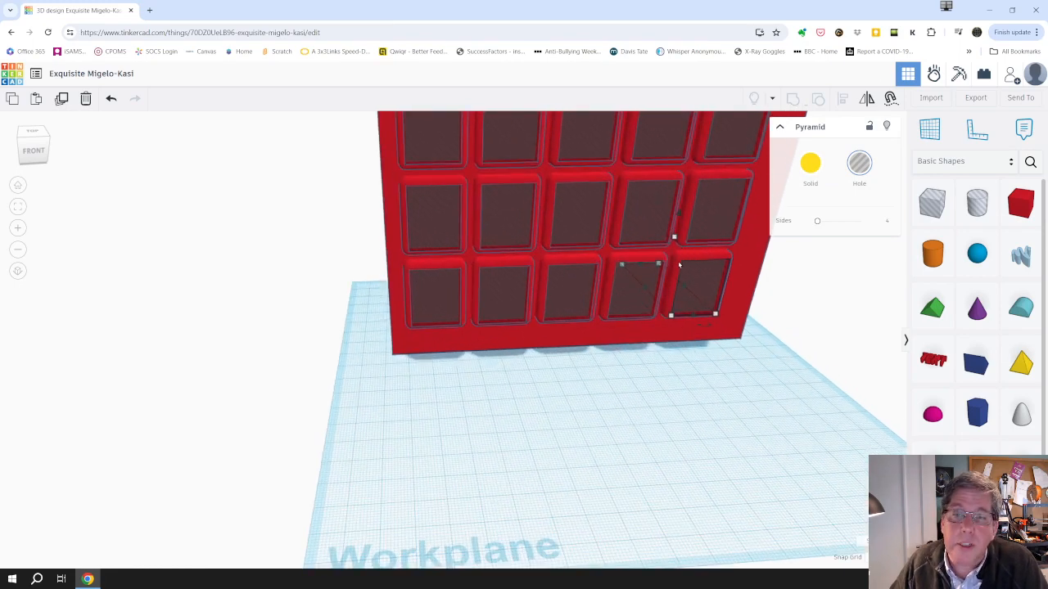
left_click(680, 260, "shift")
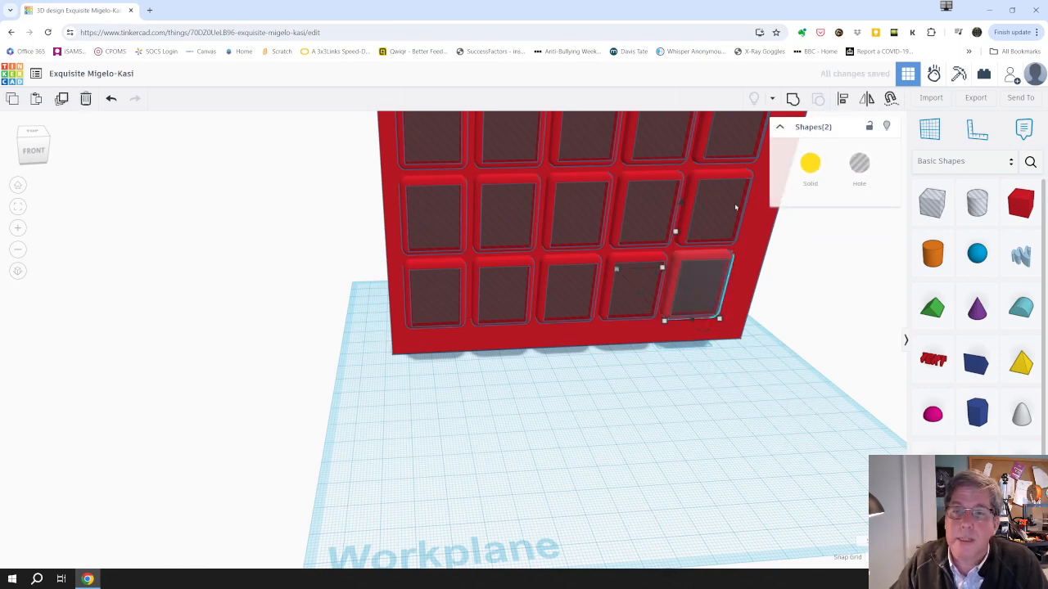
key("Right")
key("Right")
key("Right")
key("Right")
key("Right")
key("Right")
key("Right")
key("Right")
key("Right")
key("Right")
key("Right")
key("Right")
key("Right")
key("Right")
key("Right")
key("Right")
key("Right")
key("Right")
key("Right")
key("Right")
key("Right")
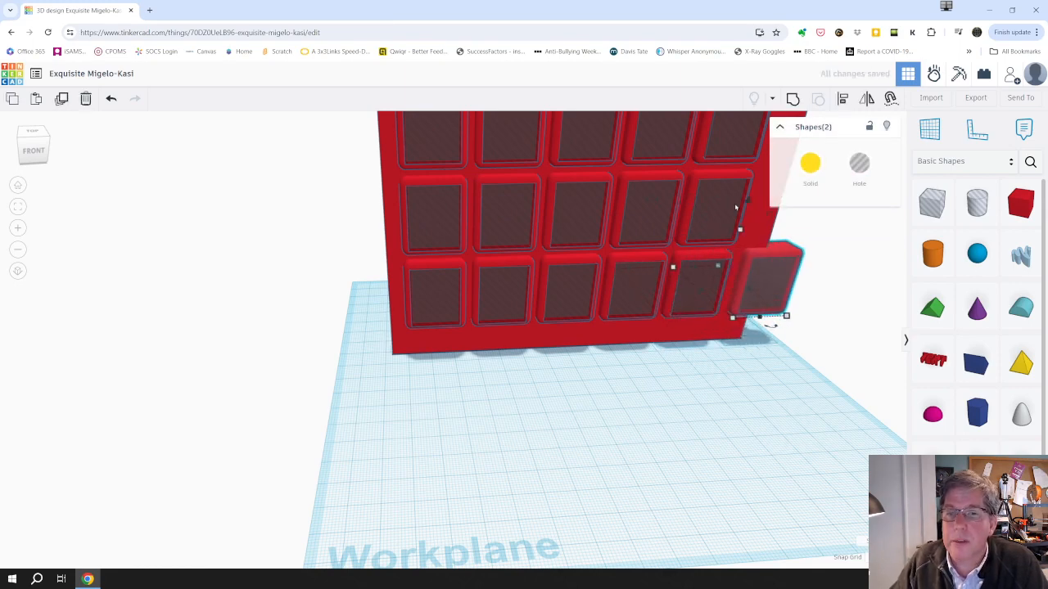
key("Right")
key("Right")
key("Right")
key("Right")
key("Right")
key("Right")
key("Right")
key("Right")
key("Right")
key("Right")
key("Right")
key("Right")
key("Right")
key("Right")
key("Right")
key("Right")
key("Right")
key("Right")
key("Right")
key("Right")
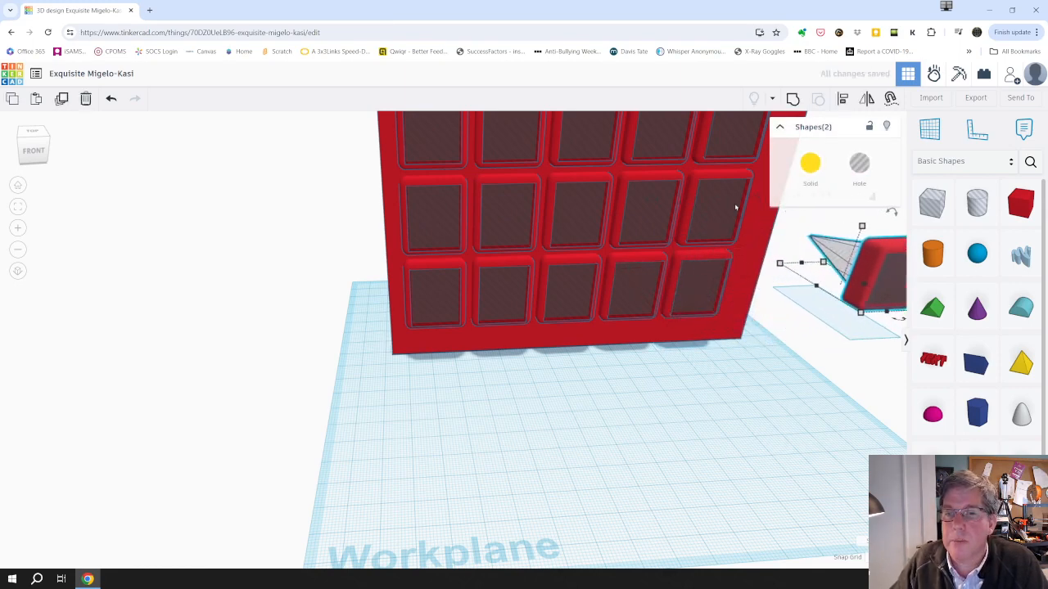
key("Right")
key("Right")
key("Right")
key("Right")
key("Right")
key("Right")
key("Right")
key("Right")
key("Right")
key("Right")
key("Right")
key("Right")
key("Right")
key("Right")
key("Right")
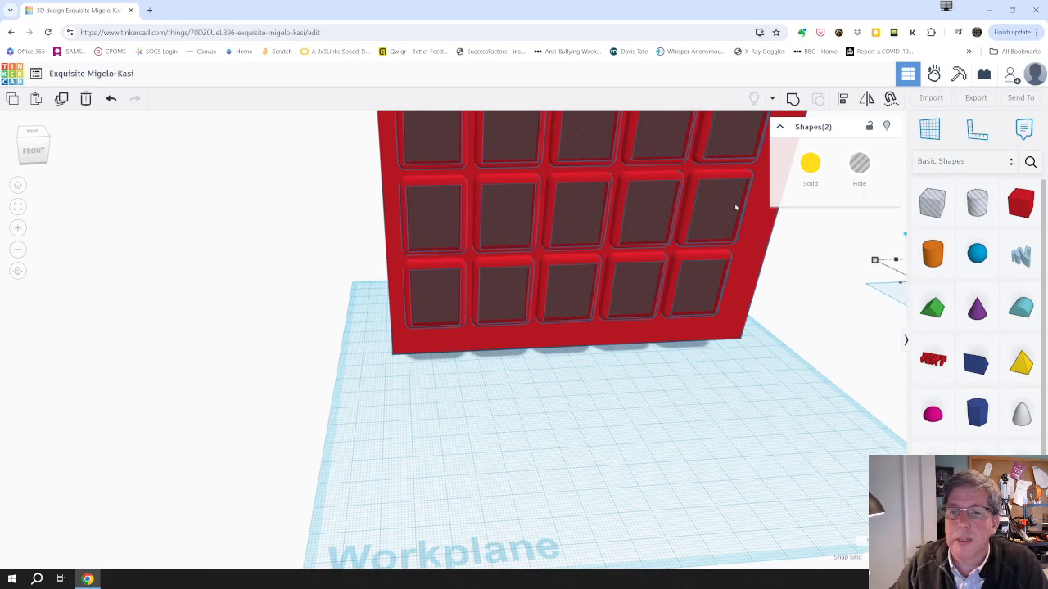
Group the wall with all its window frames and pyramid holes, leaving out the spare copy, and inspect the openings at an angle
scroll(694, 257, "down", 2)
scroll(694, 256, "down", 5)
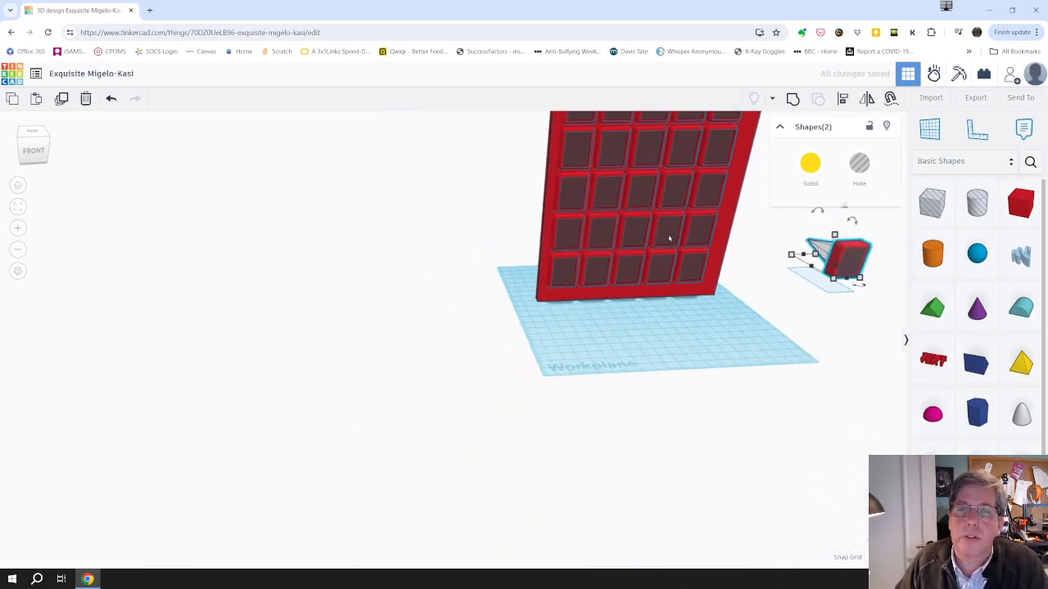
scroll(632, 212, "down", 1)
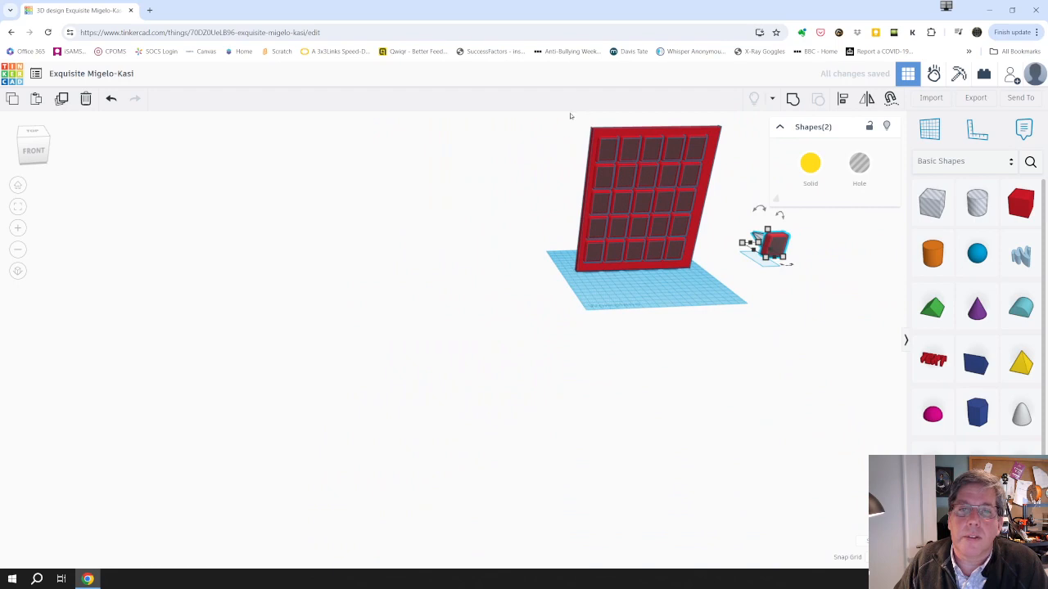
left_click_drag(571, 115, 724, 290)
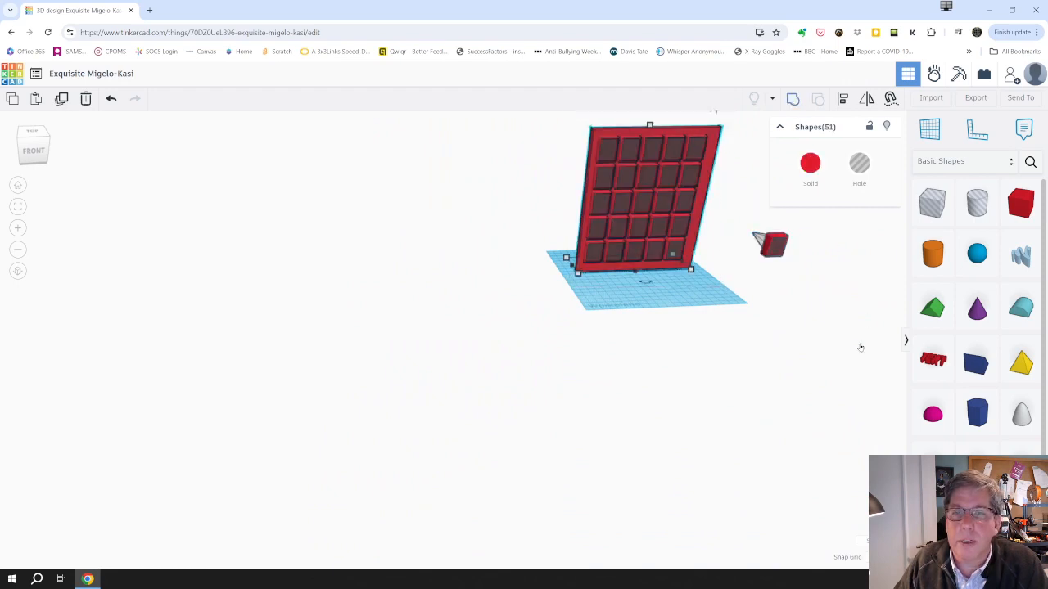
key("ctrl+g")
scroll(537, 225, "up", 4)
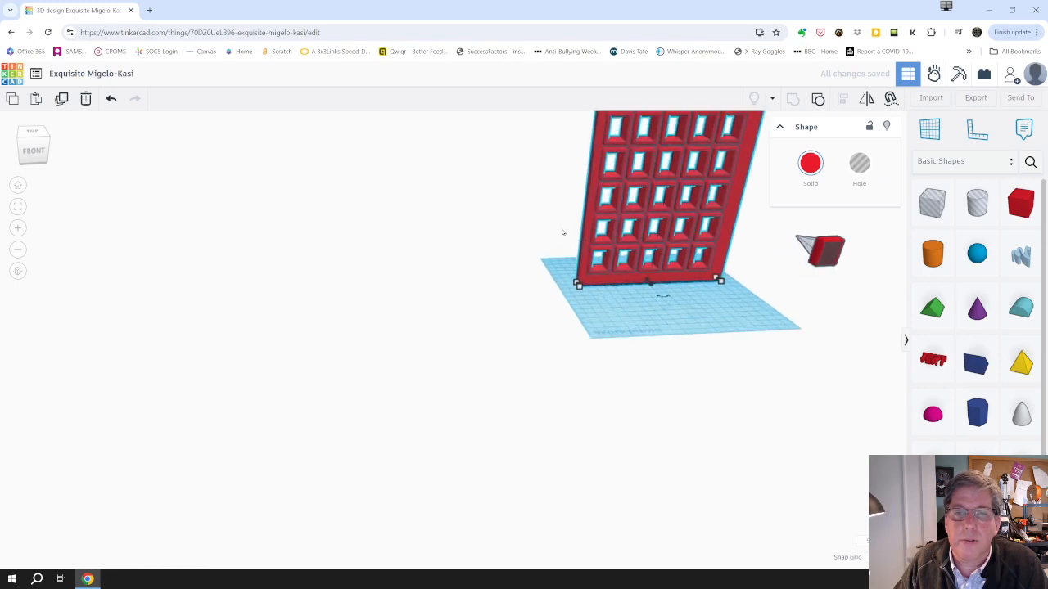
right_click_drag(528, 183, 428, 173)
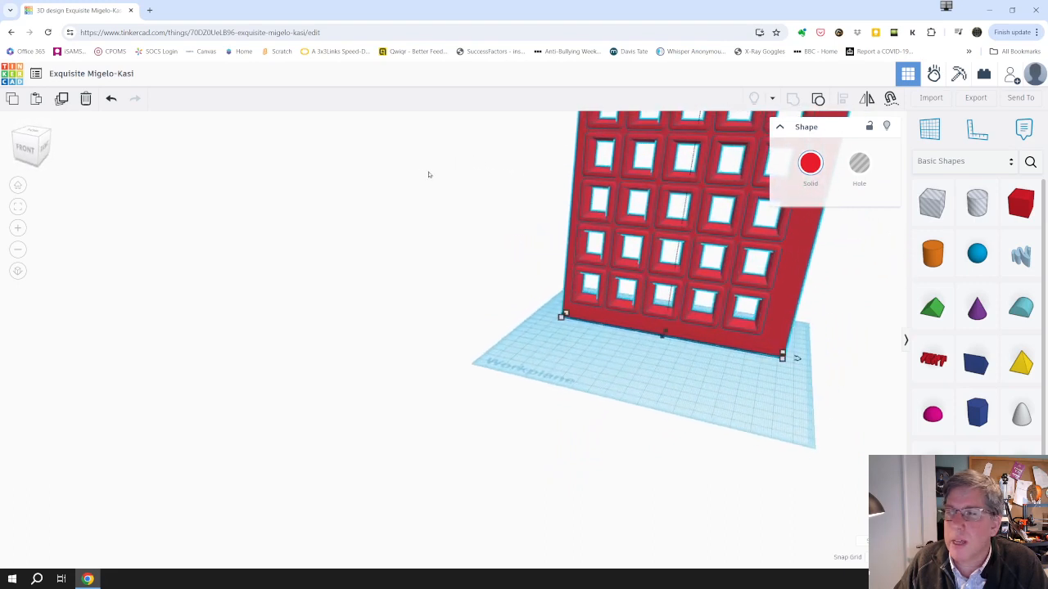
scroll(733, 170, "down", 5)
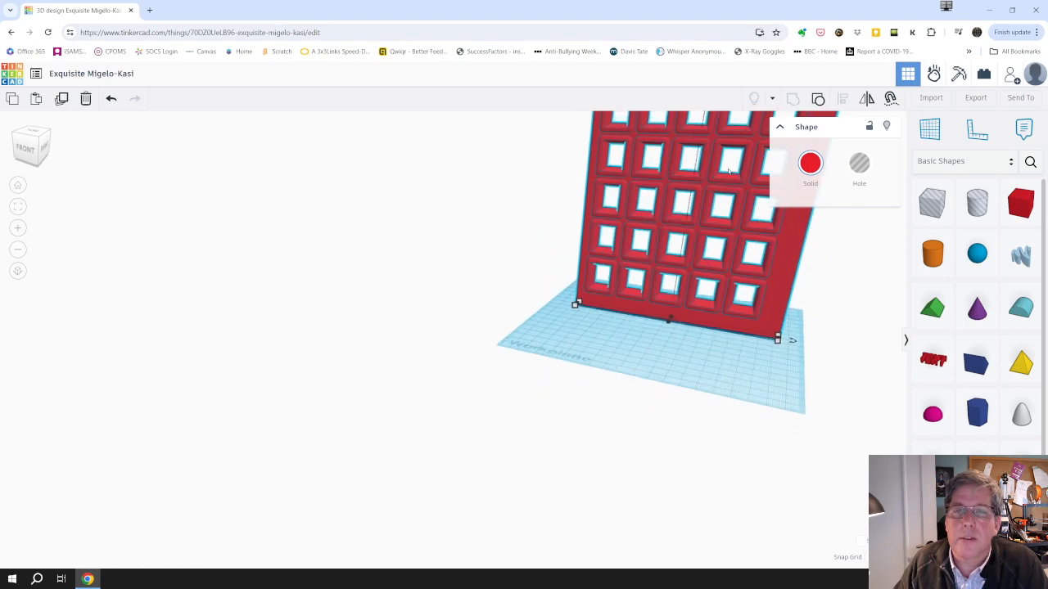
middle_click_drag(557, 277, 543, 273)
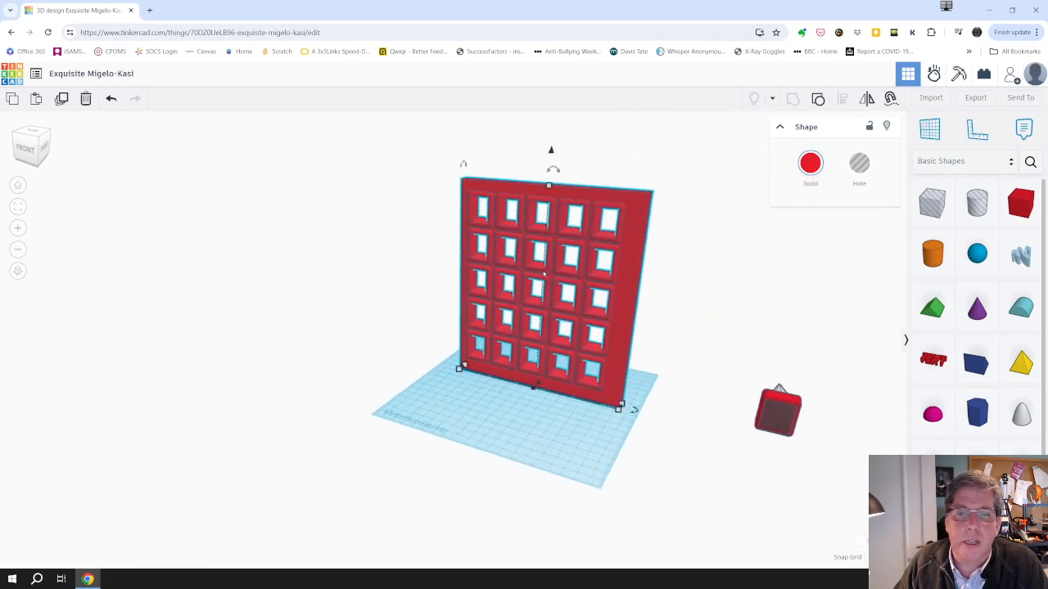